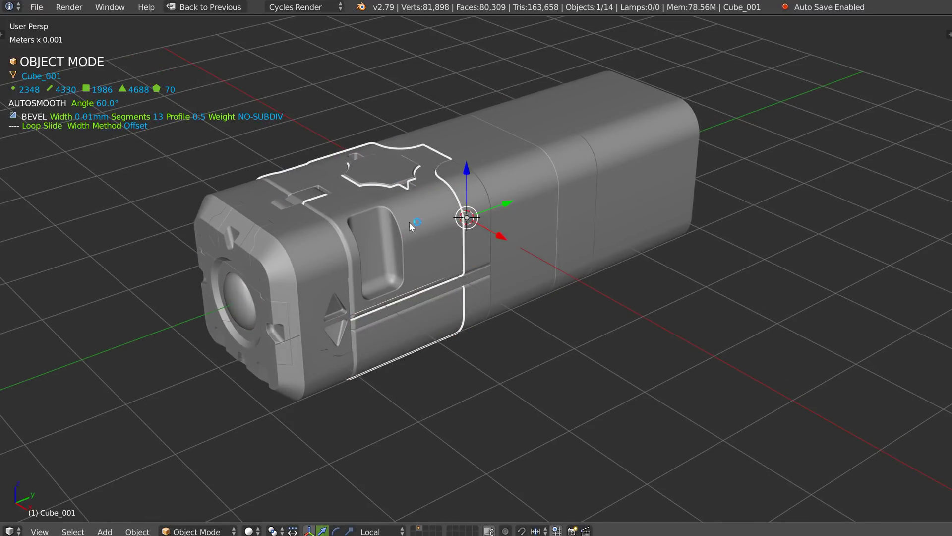
# Add random-colour materials to the grooved housing piece and the adjoining band piece using Speedflow Companion.
pyautogui.press('q')
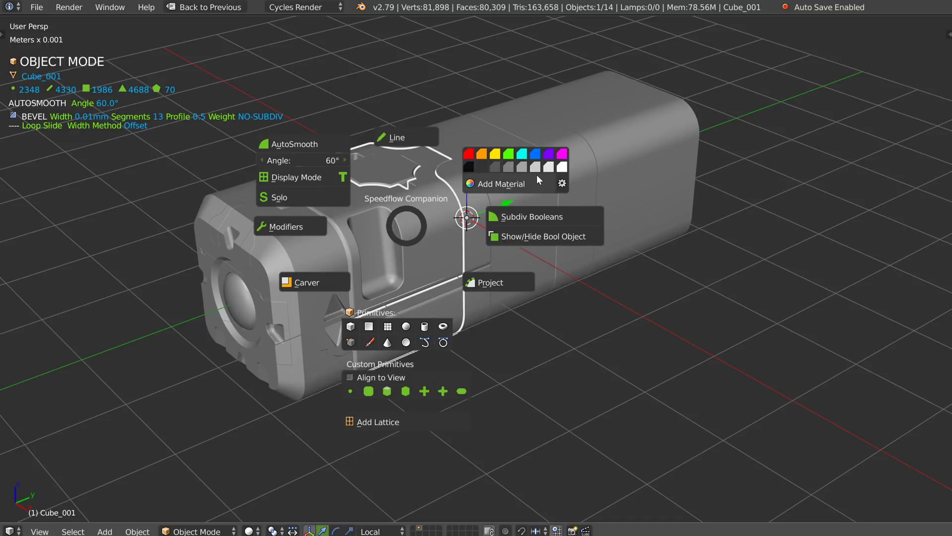
pyautogui.click(501, 183)
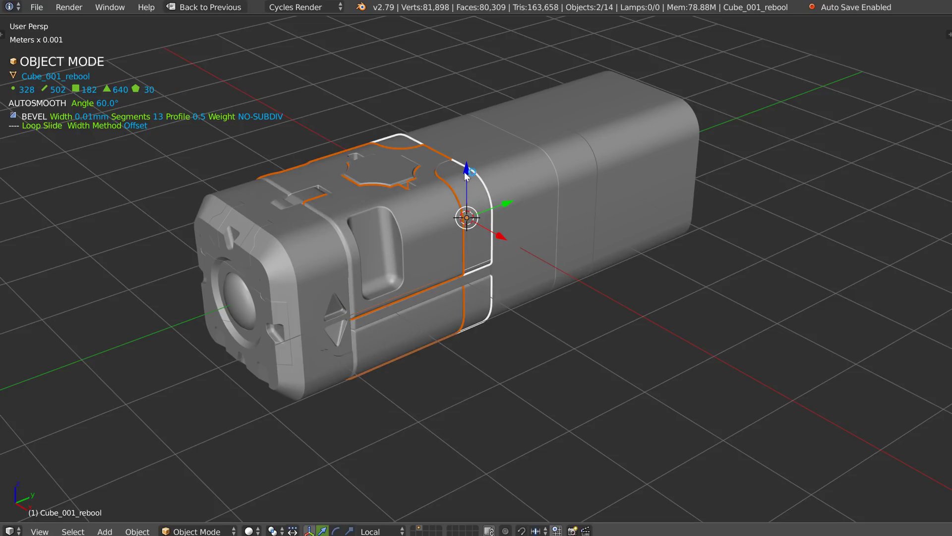
pyautogui.scroll(3, 453, 174)
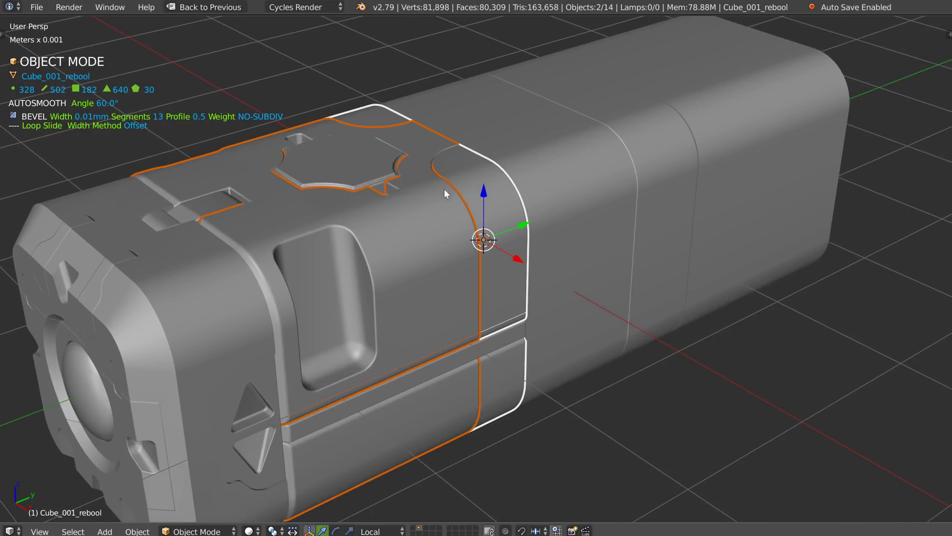
pyautogui.scroll(1, 451, 176)
pyautogui.moveTo(443, 196); pyautogui.dragTo(431, 205, button='middle')
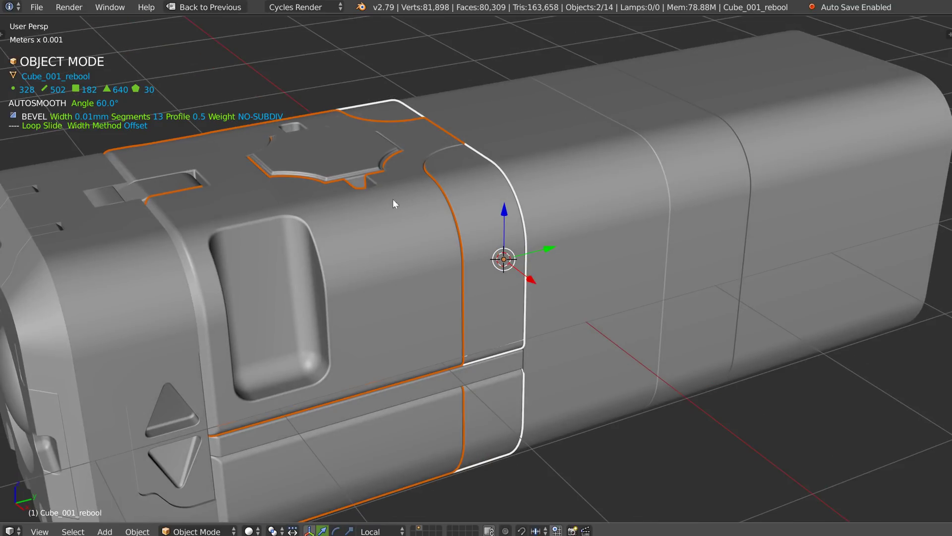
pyautogui.moveTo(410, 201); pyautogui.dragTo(445, 165, button='middle')
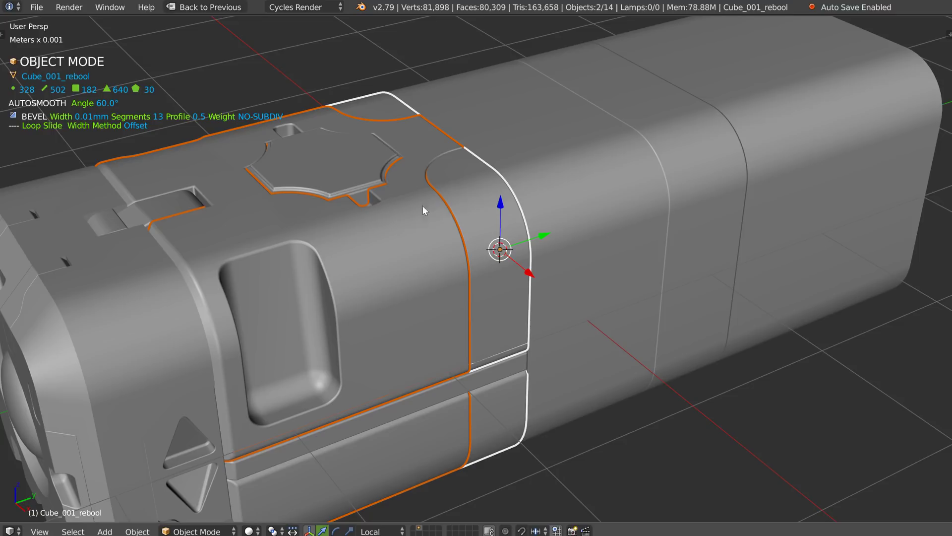
pyautogui.press('space')
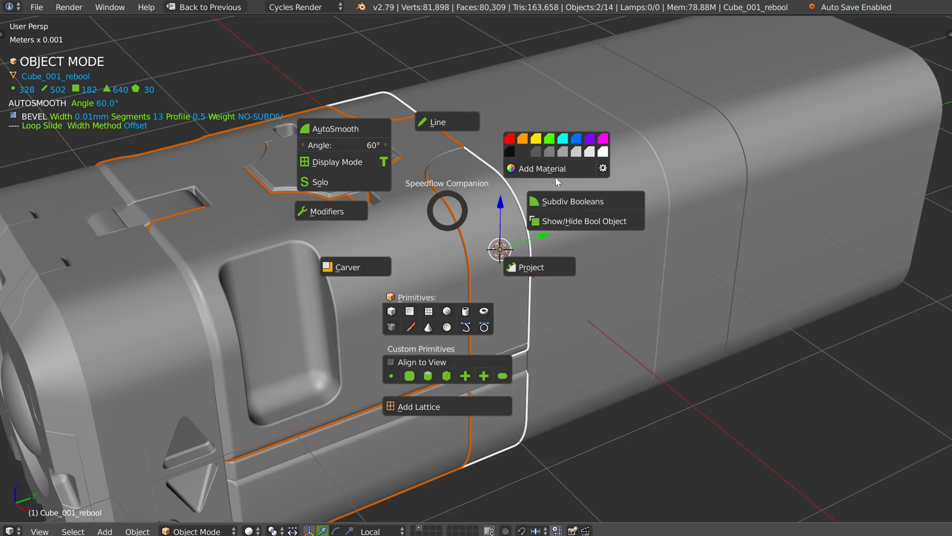
pyautogui.click(551, 170)
pyautogui.moveTo(520, 181); pyautogui.dragTo(396, 201, button='middle')
pyautogui.moveTo(463, 229); pyautogui.dragTo(449, 237, button='middle')
pyautogui.moveTo(416, 180); pyautogui.dragTo(458, 215, button='middle')
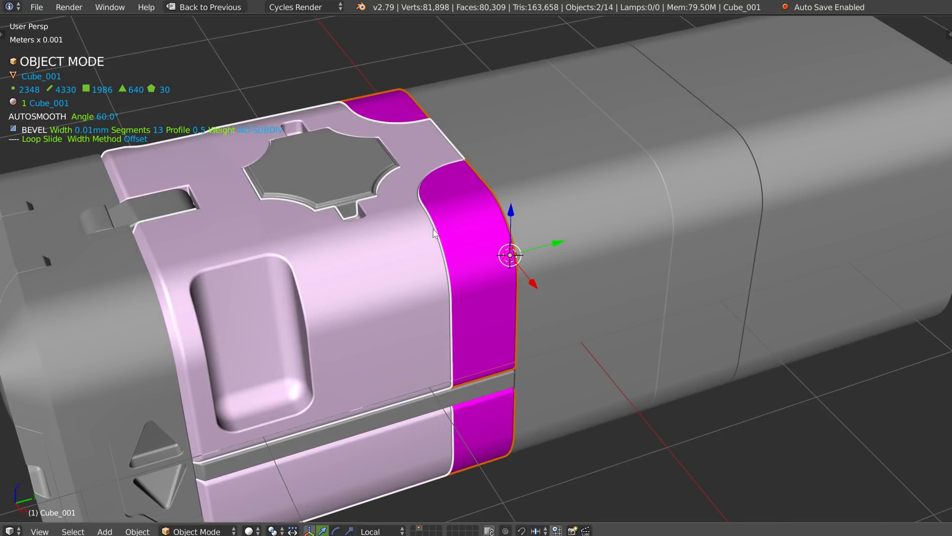
pyautogui.moveTo(441, 240)
pyautogui.mouseDown(button='middle')
pyautogui.moveTo(429, 233)
pyautogui.moveTo(445, 234)
pyautogui.mouseUp(button='middle')
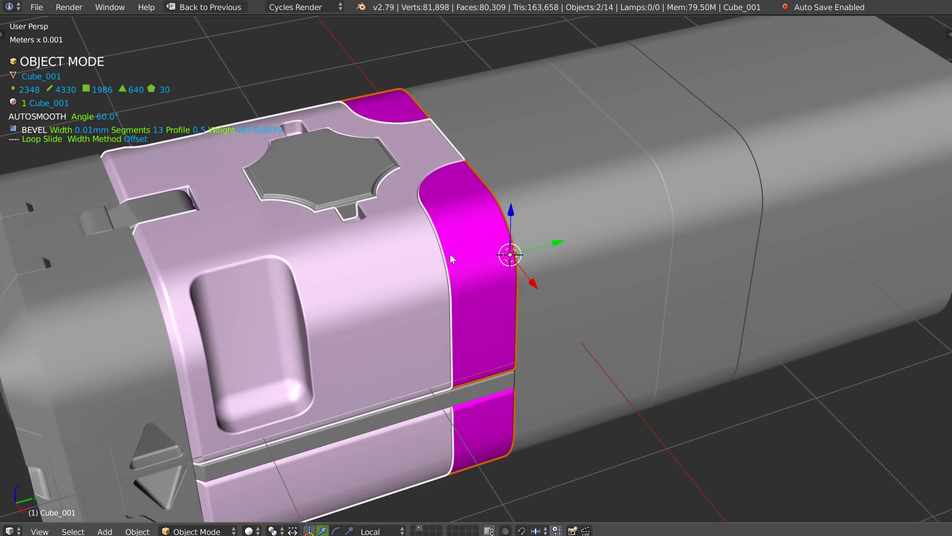
# Remove the materials from both the grooved housing piece and the adjoining band piece.
pyautogui.press('Tab')
pyautogui.click(451, 153)
pyautogui.press('Tab')
pyautogui.click(443, 166)
pyautogui.hotkey('shift', 'space')
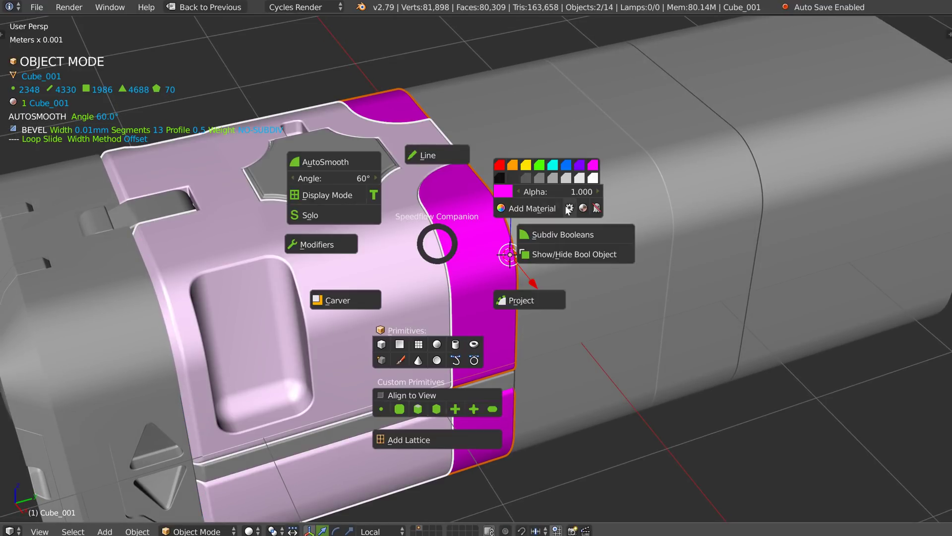
pyautogui.click(569, 208)
pyautogui.press('q')
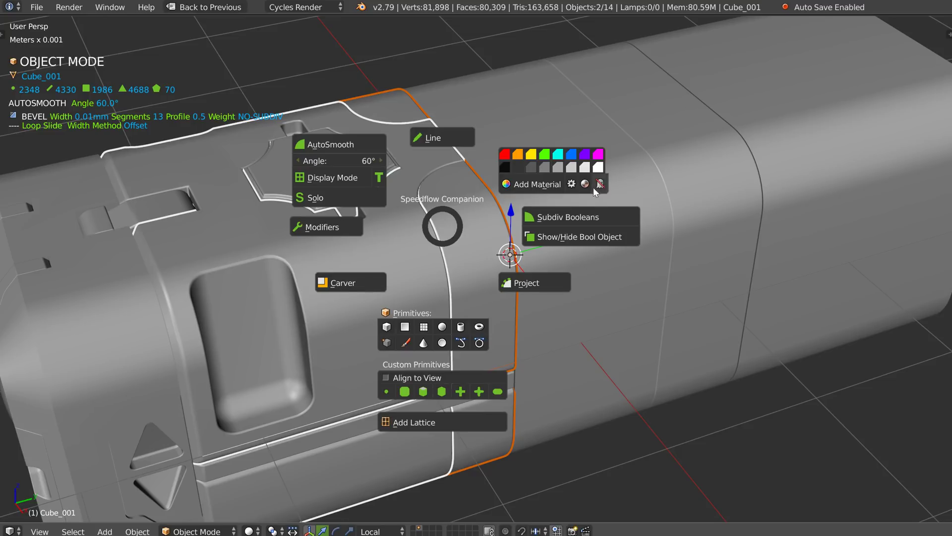
pyautogui.click(599, 184)
pyautogui.press('q')
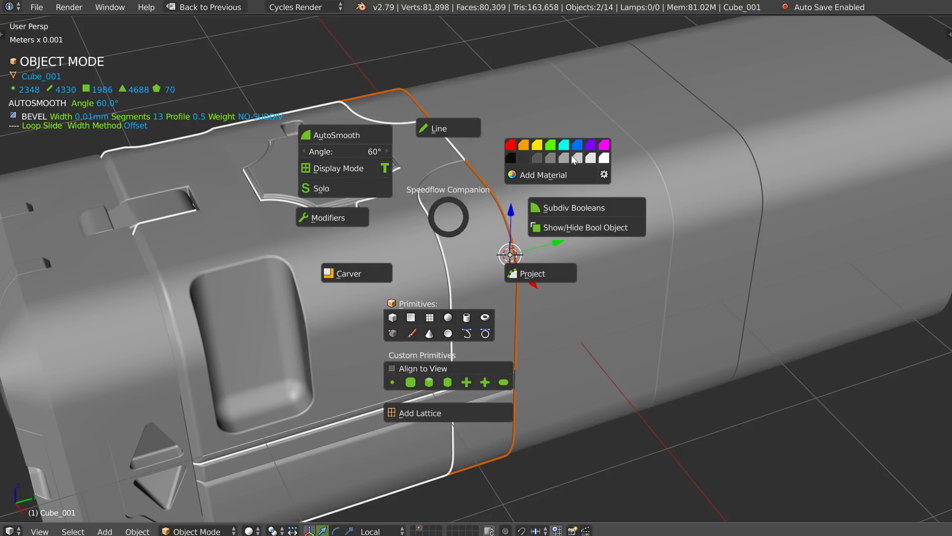
pyautogui.click(440, 231)
# Select all objects of the model and add a random-colour material to each of them.
pyautogui.scroll(-1, 473, 179)
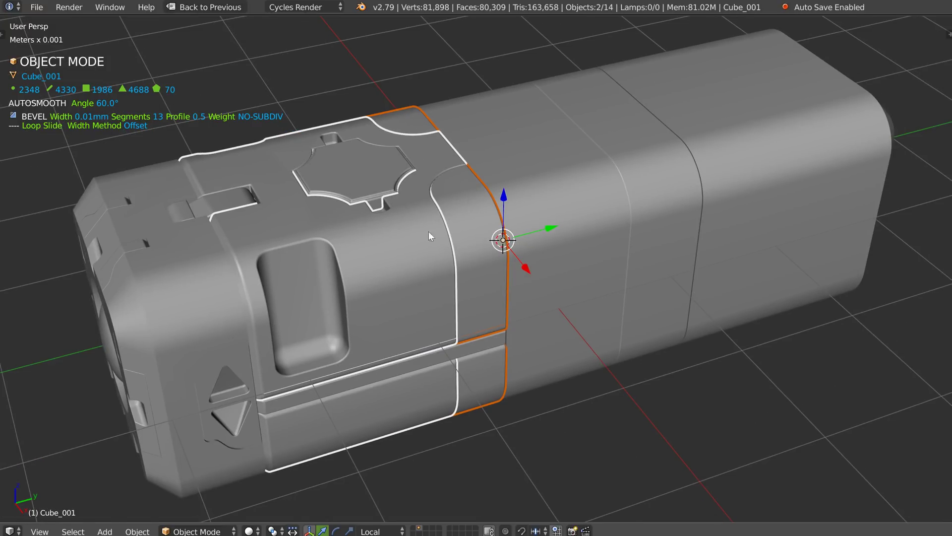
pyautogui.moveTo(419, 227); pyautogui.dragTo(450, 224, button='middle')
pyautogui.press('a')
pyautogui.press('a')
pyautogui.press('space')
pyautogui.click(555, 204)
pyautogui.moveTo(452, 243); pyautogui.dragTo(460, 225, button='middle')
# Link the main body's green material to the red band around the rear section.
pyautogui.rightClick(576, 164)
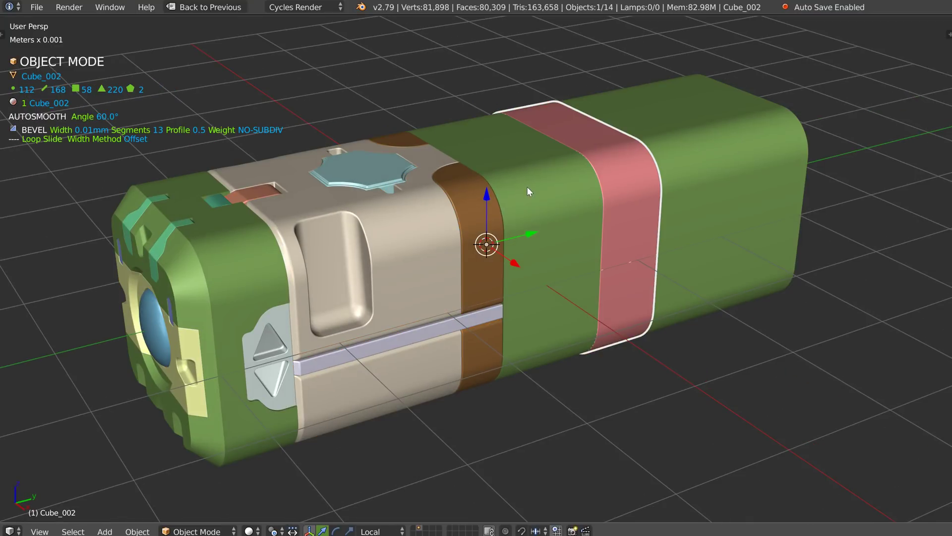
pyautogui.press('space')
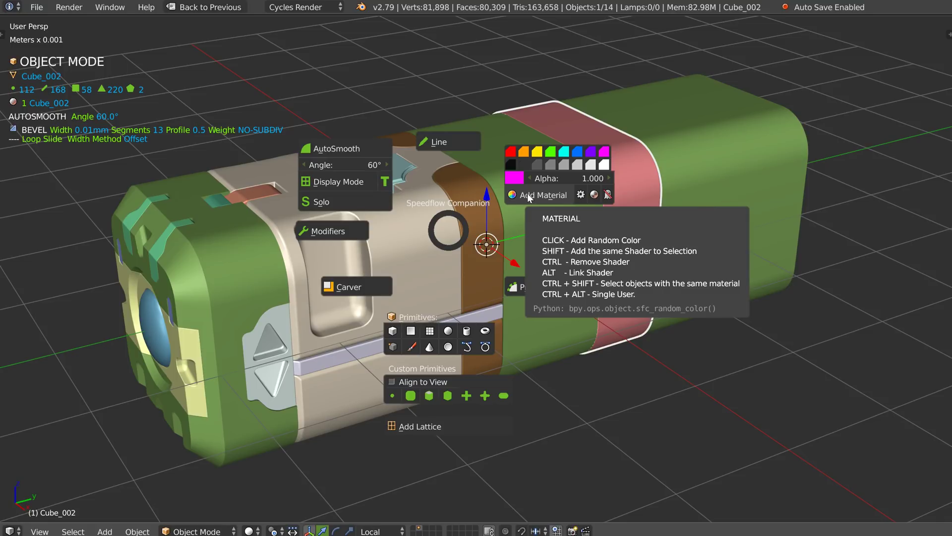
pyautogui.press('Escape')
pyautogui.keyDown('shift'); pyautogui.rightClick(543, 205); pyautogui.keyUp('shift')
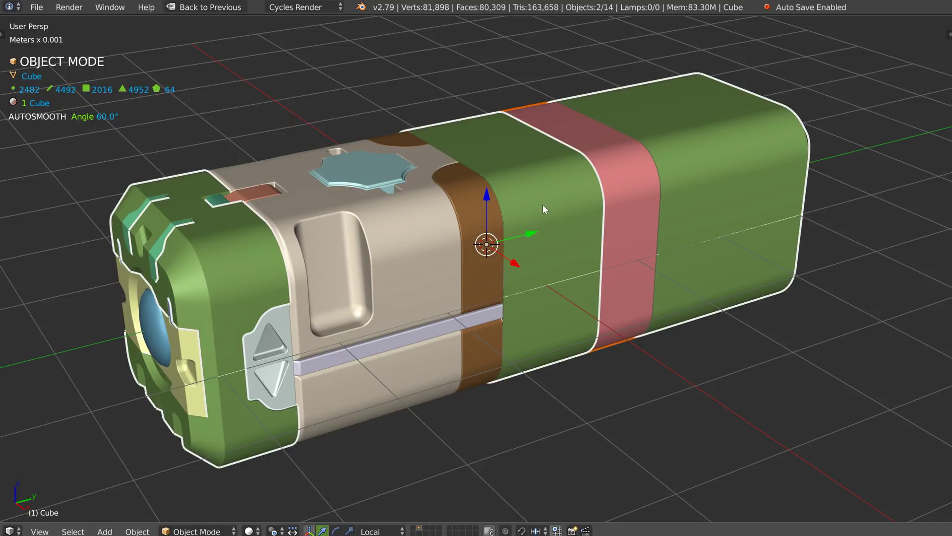
pyautogui.press('space')
pyautogui.click(665, 172)
pyautogui.moveTo(653, 177); pyautogui.dragTo(594, 193, button='middle')
# Check the rear band's shared material settings and make its material single-user.
pyautogui.rightClick(605, 186)
pyautogui.rightClick(583, 182)
pyautogui.rightClick(583, 182)
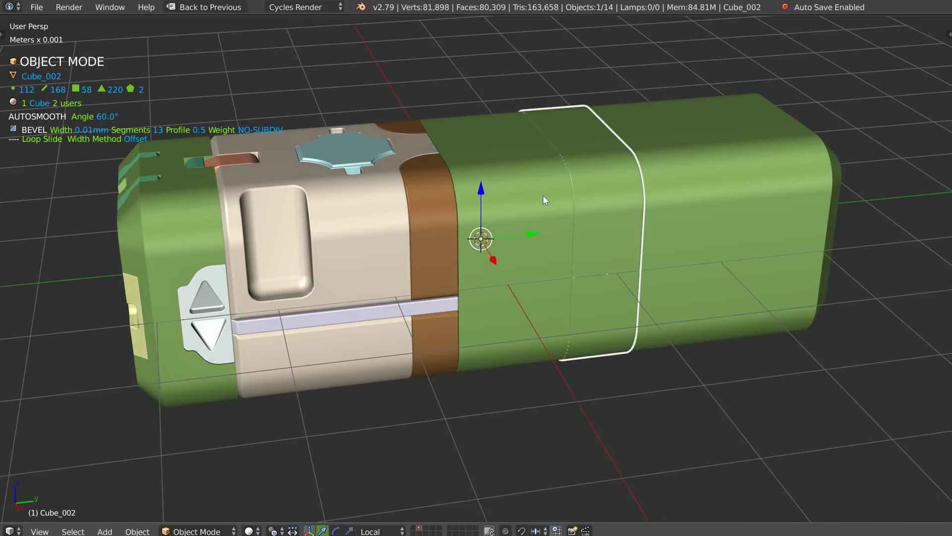
pyautogui.press('space')
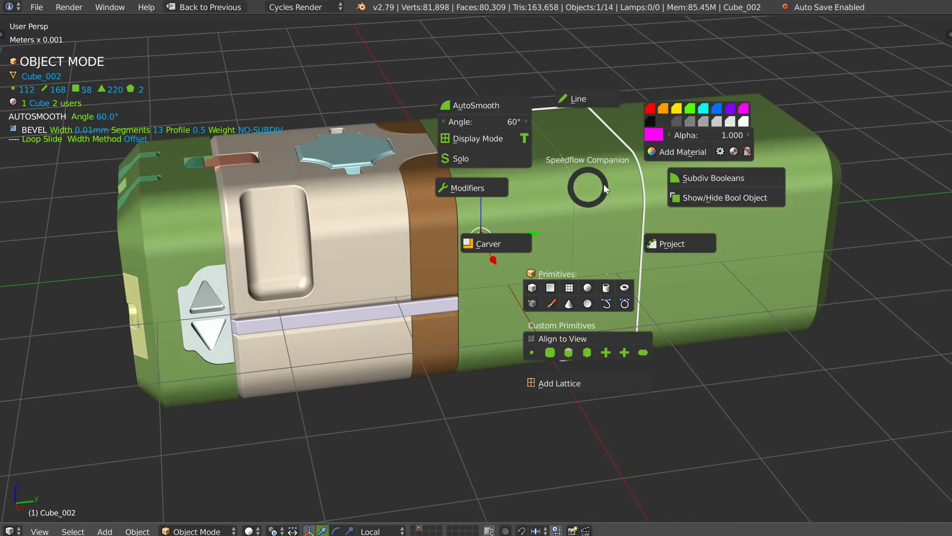
pyautogui.click(720, 153)
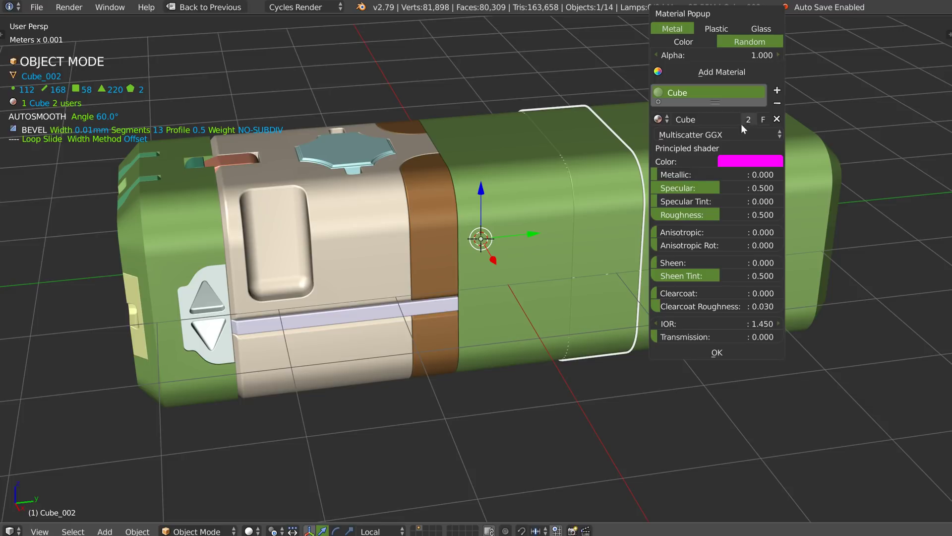
pyautogui.press('space')
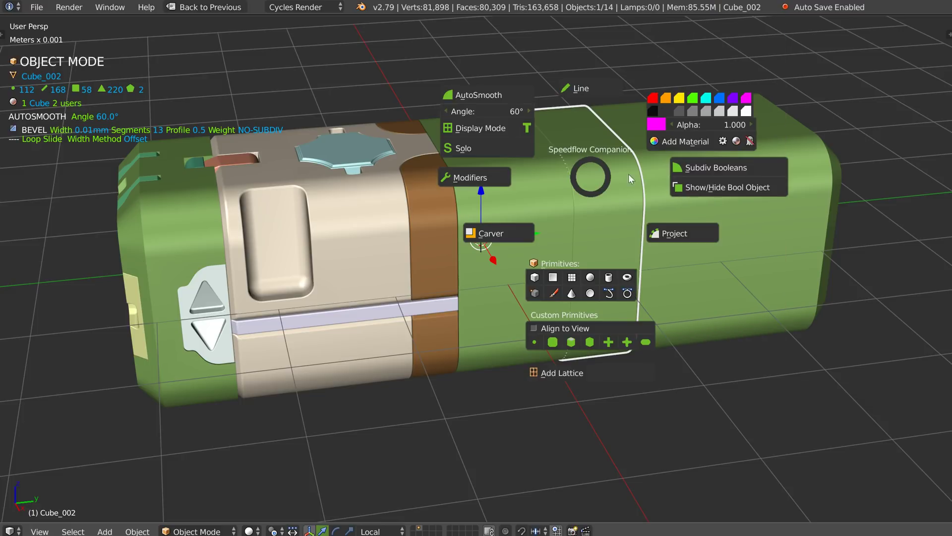
pyautogui.click(683, 139)
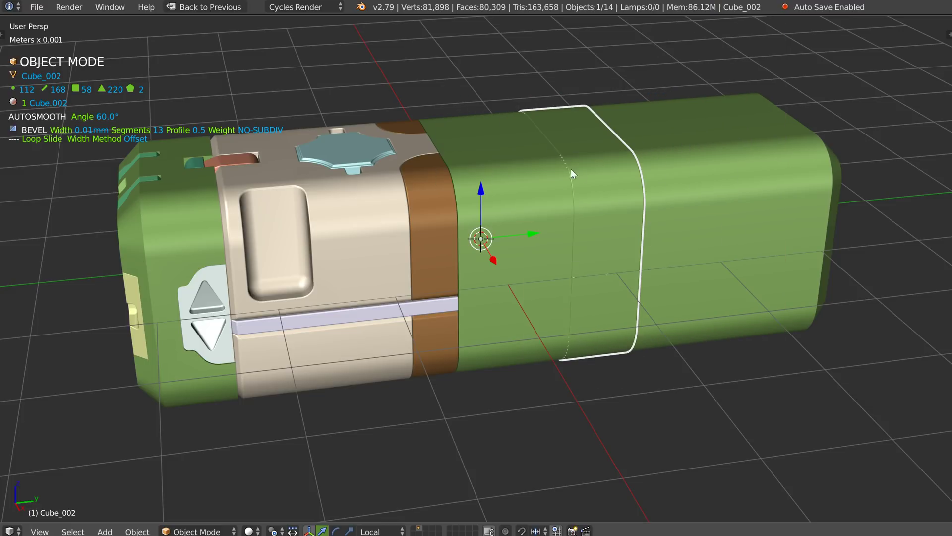
# Change the rear band's material colour to light blue.
pyautogui.press('space')
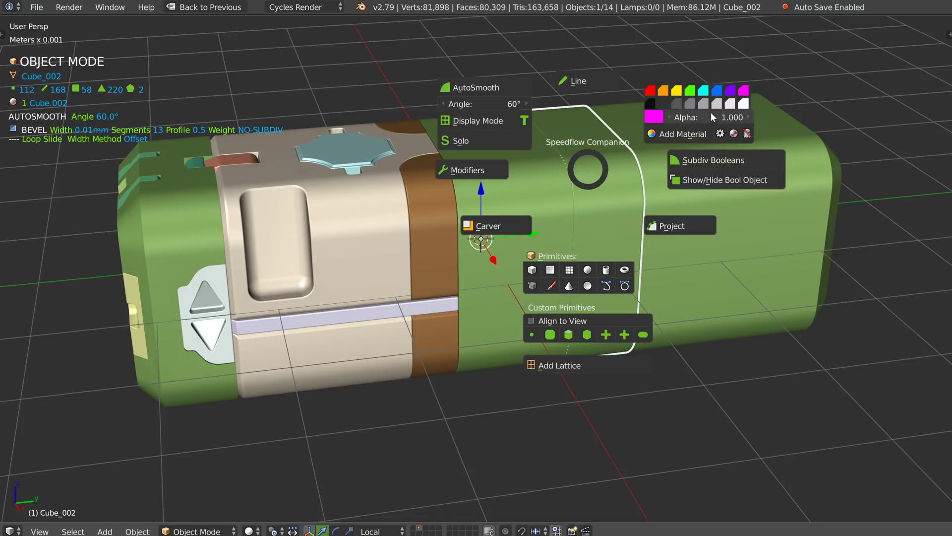
pyautogui.press('space')
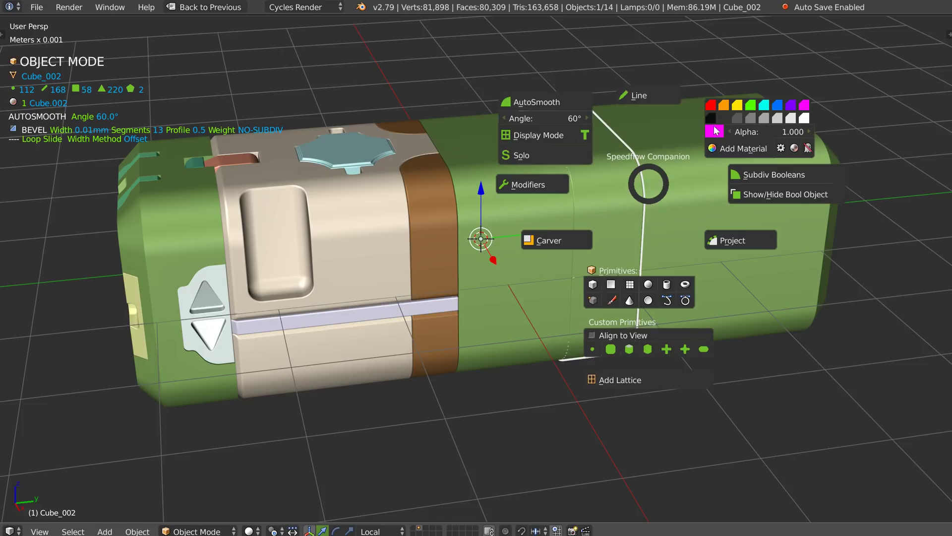
pyautogui.click(717, 133)
pyautogui.moveTo(754, 188); pyautogui.dragTo(773, 186)
pyautogui.moveTo(620, 168); pyautogui.dragTo(516, 214, button='middle')
pyautogui.press('space')
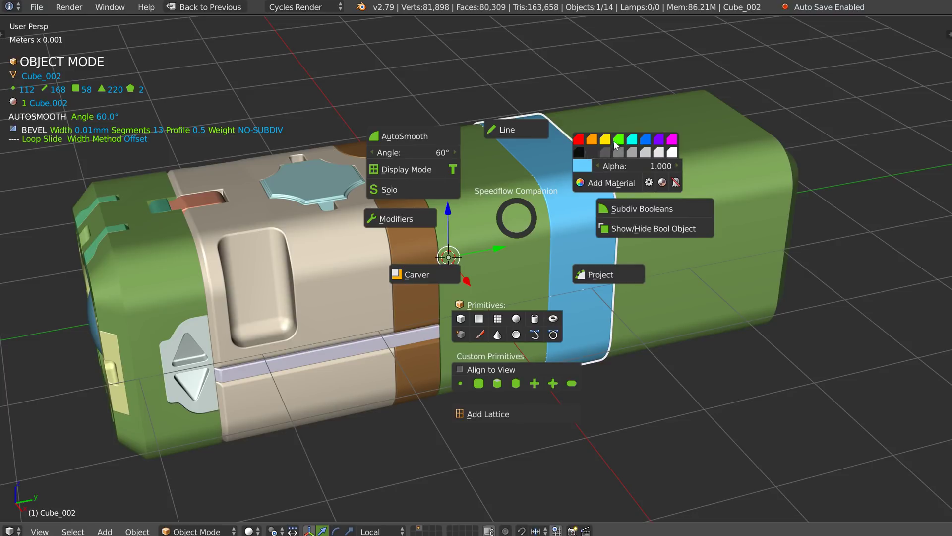
pyautogui.press('Escape')
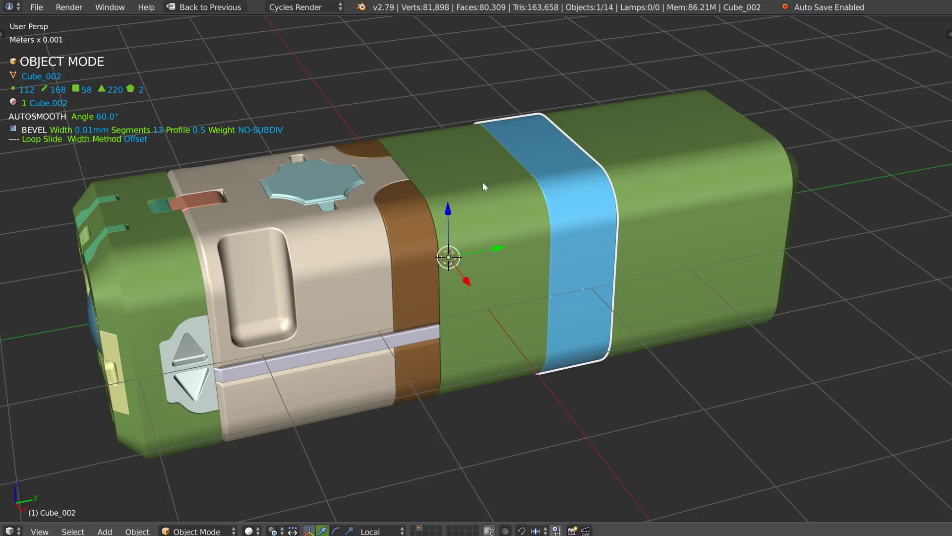
# Colour the main body's material dark grey.
pyautogui.rightClick(167, 282)
pyautogui.moveTo(167, 282); pyautogui.dragTo(210, 276, button='middle')
pyautogui.press('space')
pyautogui.click(279, 212)
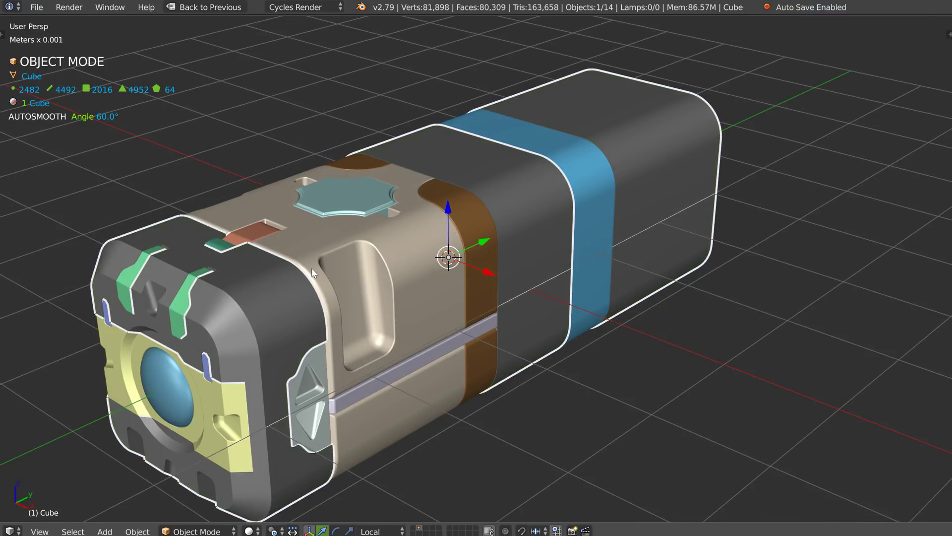
# Colour the grooved housing piece grey and the star-shaped plate on top of it dark grey.
pyautogui.rightClick(314, 254)
pyautogui.hotkey('alt', 'q')
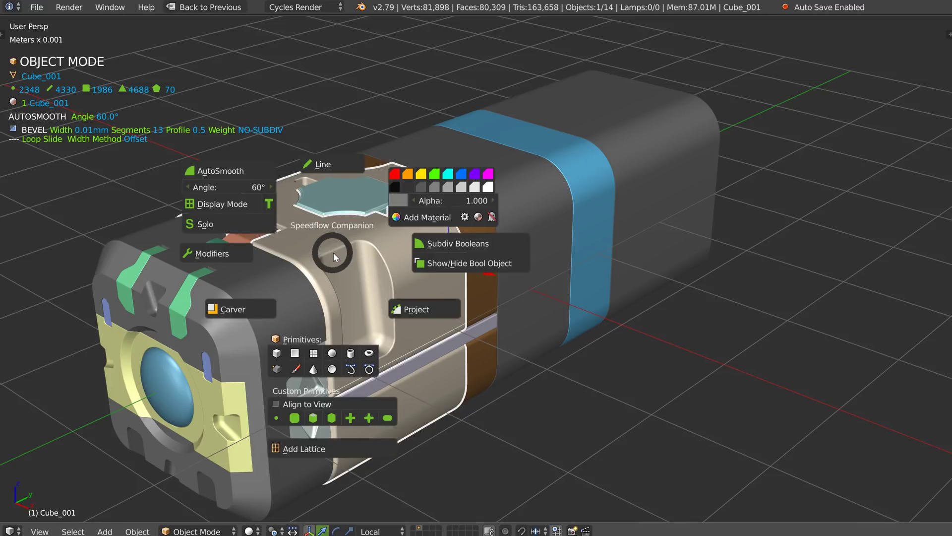
pyautogui.click(450, 189)
pyautogui.rightClick(353, 209)
pyautogui.hotkey('alt', 'q')
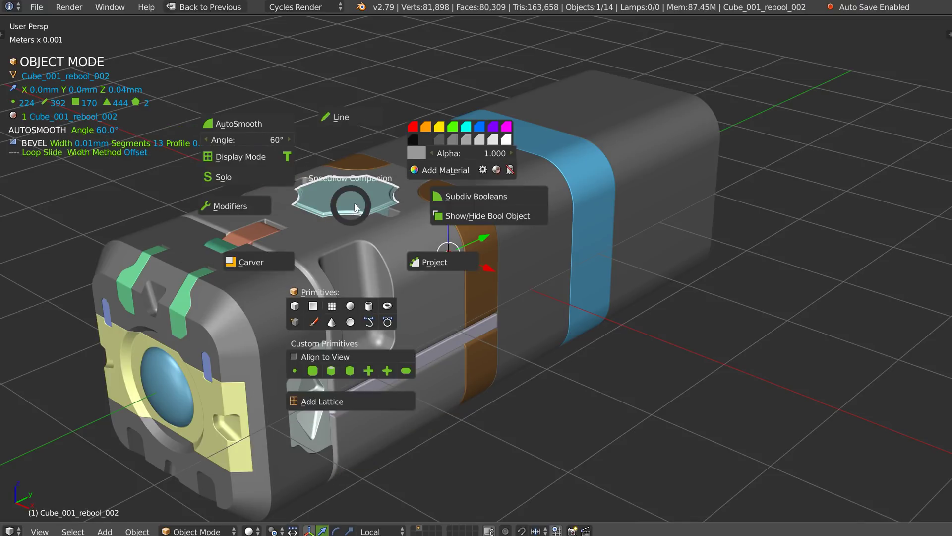
pyautogui.click(453, 141)
# Colour the small latch on top light grey and the side panel with the two triangular arrows grey.
pyautogui.rightClick(265, 227)
pyautogui.hotkey('alt', 'q')
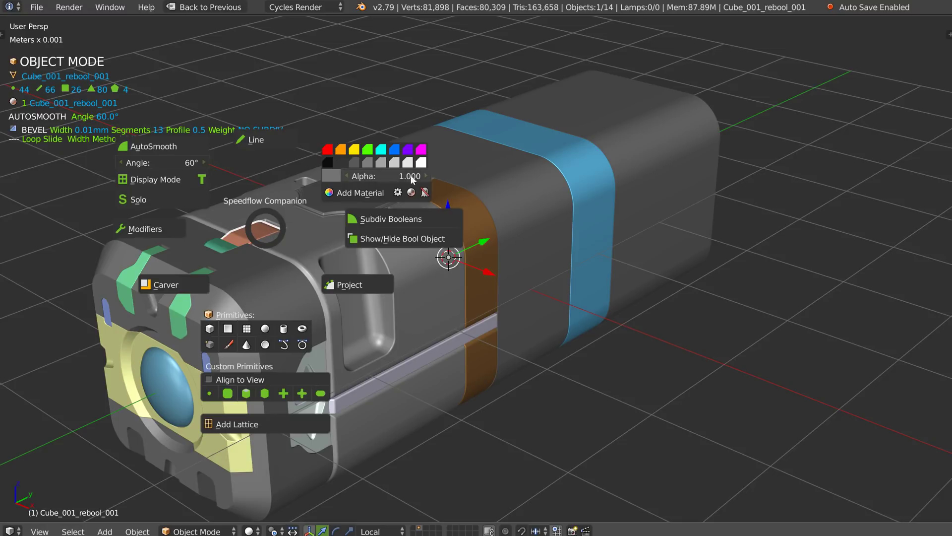
pyautogui.click(365, 159)
pyautogui.moveTo(354, 231); pyautogui.dragTo(354, 282, button='middle')
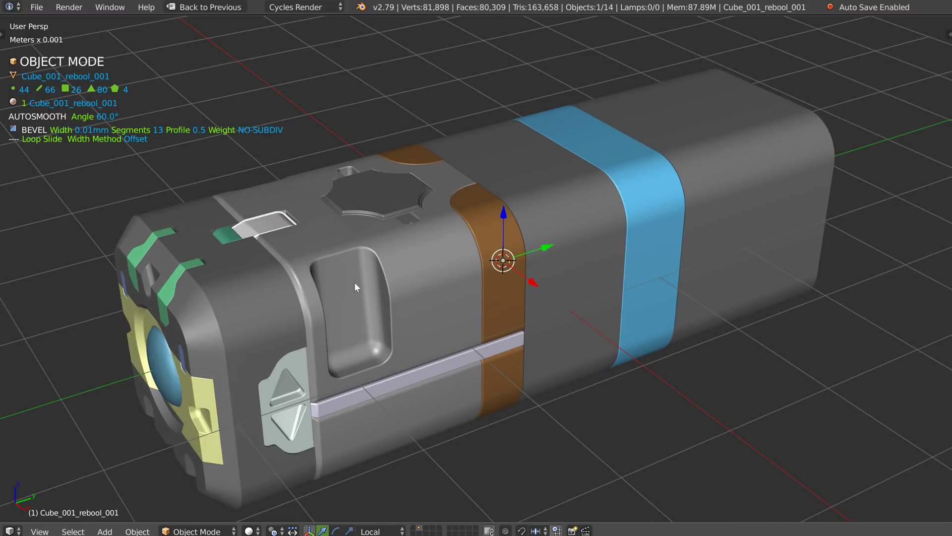
pyautogui.rightClick(293, 364)
pyautogui.hotkey('alt', 'q')
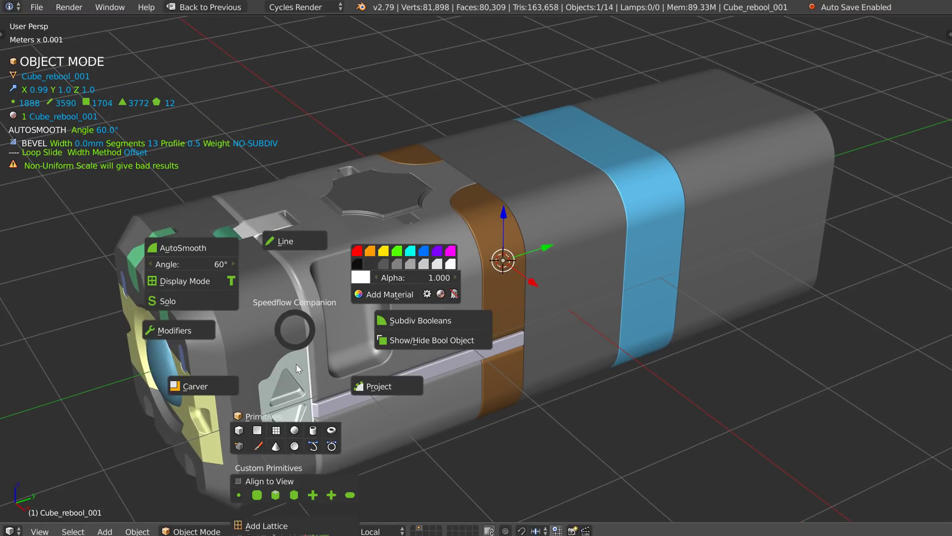
pyautogui.click(423, 264)
# Colour the long thin strip along the side of the housing dark grey.
pyautogui.rightClick(303, 312)
pyautogui.rightClick(436, 367)
pyautogui.hotkey('alt', 'q')
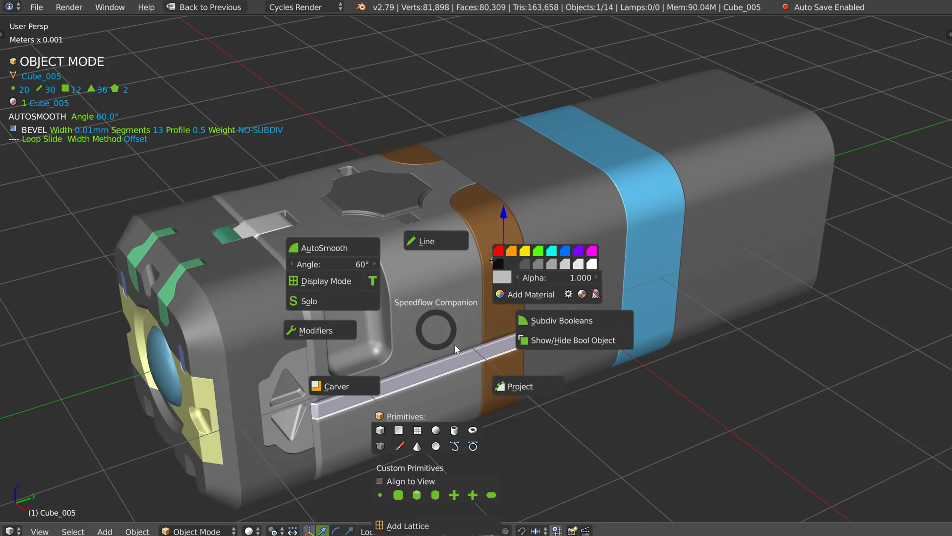
pyautogui.click(522, 262)
pyautogui.moveTo(461, 305); pyautogui.dragTo(378, 254, button='middle')
pyautogui.hotkey('alt', 'q')
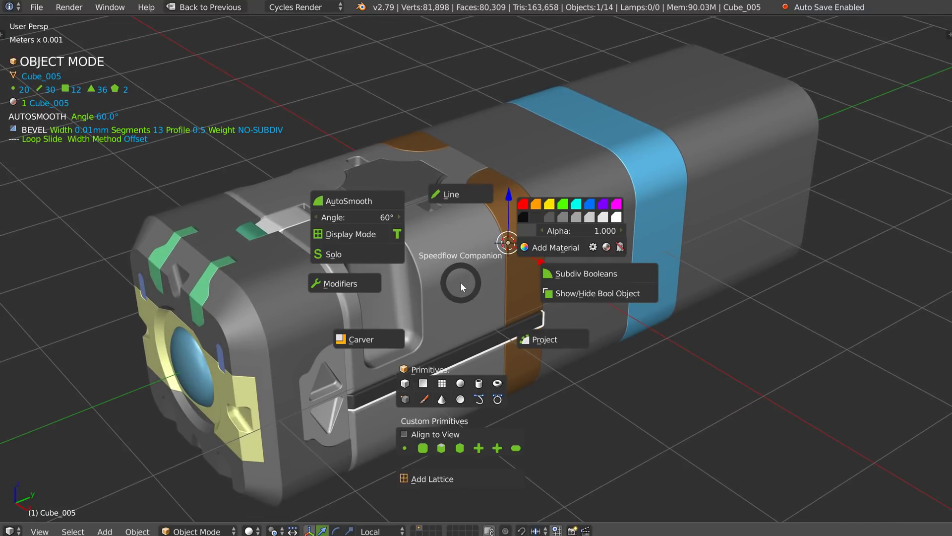
pyautogui.click(535, 200)
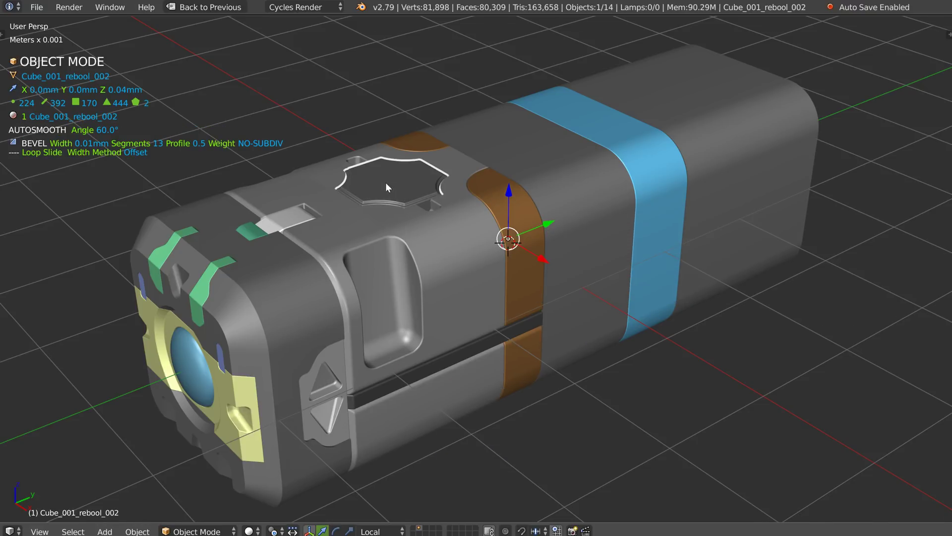
# Give the star-shaped plate on top of the housing a transparent green material with alpha 0.300.
pyautogui.moveTo(386, 183); pyautogui.dragTo(384, 190, button='middle')
pyautogui.rightClick(273, 242)
pyautogui.rightClick(281, 232)
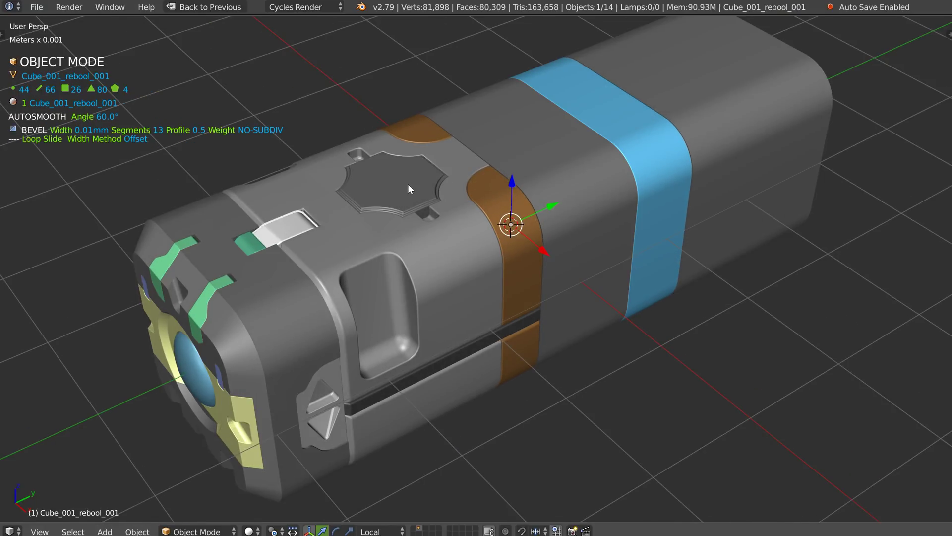
pyautogui.rightClick(407, 192)
pyautogui.press('q')
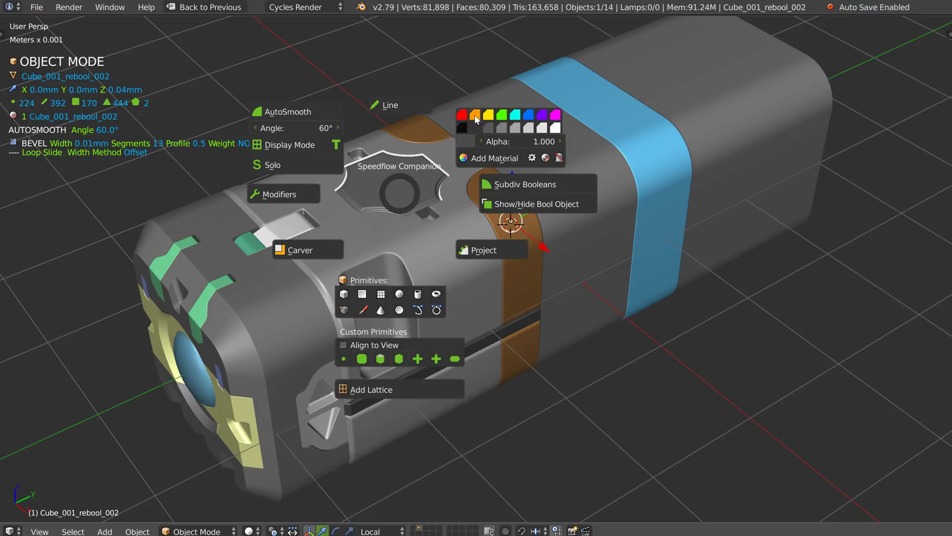
pyautogui.click(502, 114)
pyautogui.moveTo(442, 176); pyautogui.dragTo(384, 190, button='middle')
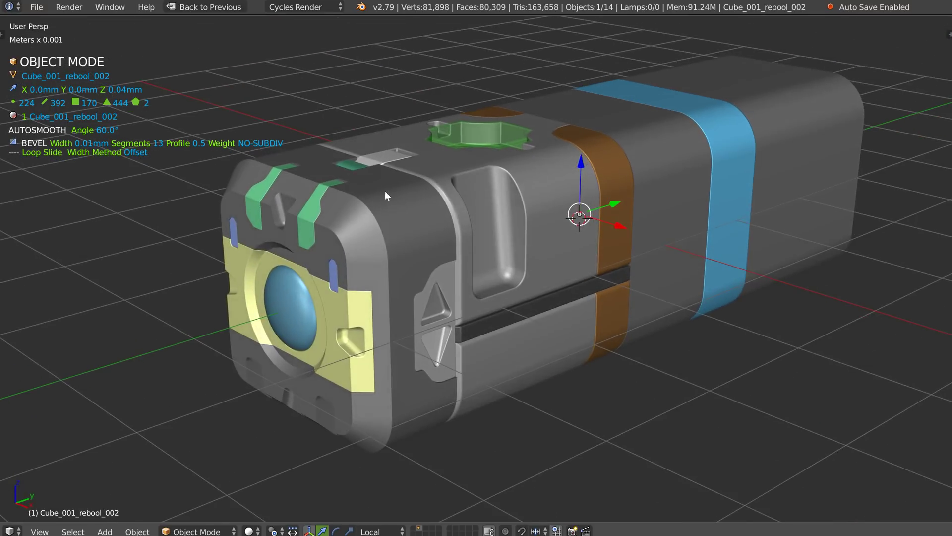
# Give the round lens at the front a transparent blue material with alpha 0.300.
pyautogui.rightClick(294, 306)
pyautogui.press('space')
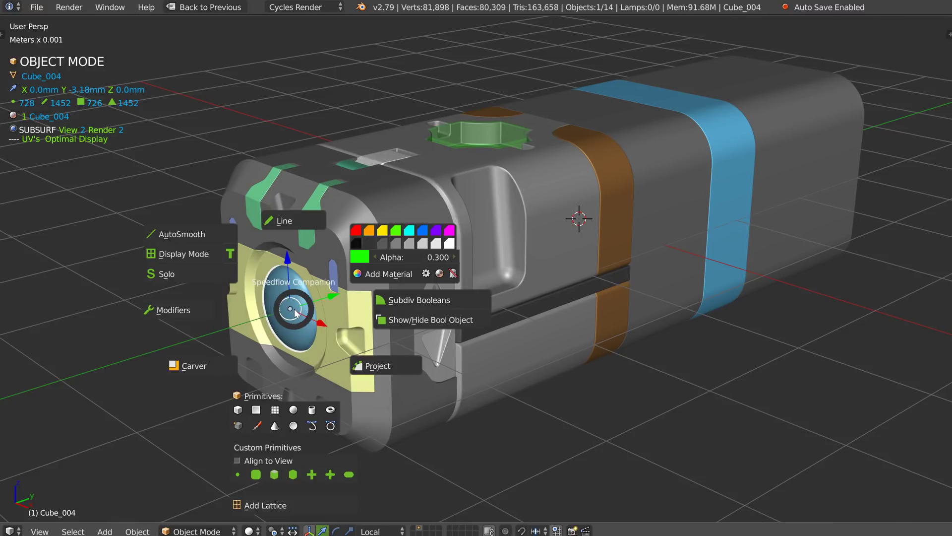
pyautogui.click(423, 231)
pyautogui.moveTo(348, 261); pyautogui.dragTo(281, 254, button='middle')
pyautogui.scroll(3, 332, 258)
pyautogui.scroll(-4, 367, 247)
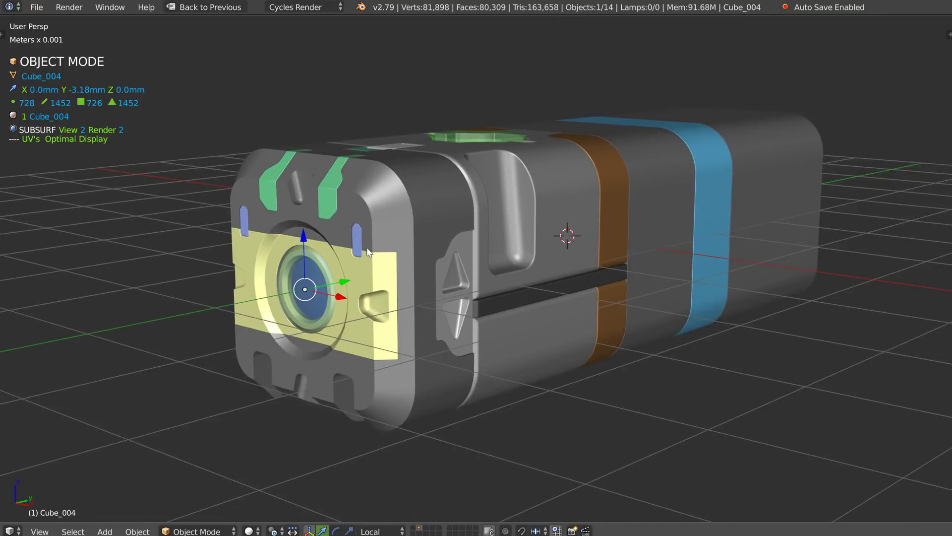
# Preview the transparent lens and star-shaped plate in rendered shading, then return to solid shading.
pyautogui.press('z')
pyautogui.click(453, 204)
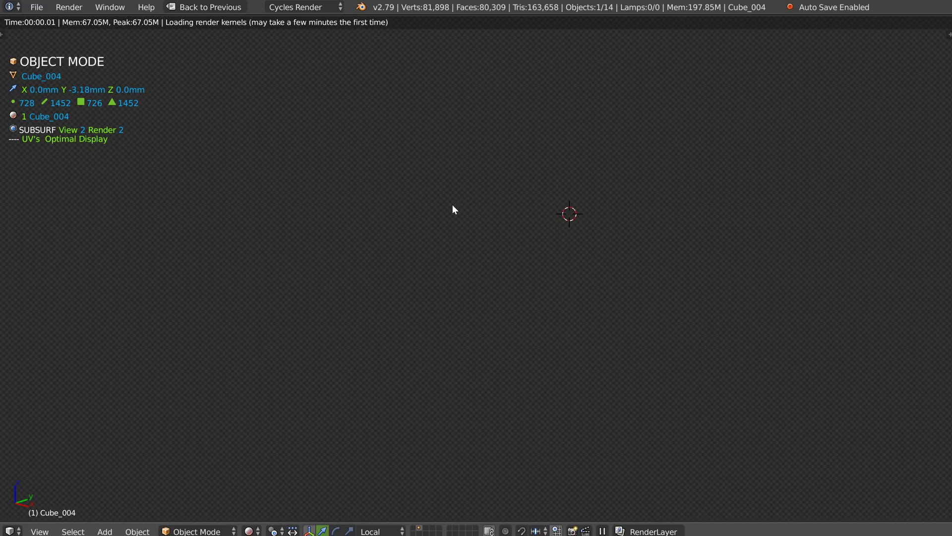
pyautogui.moveTo(305, 274)
pyautogui.mouseDown(button='middle')
pyautogui.moveTo(441, 211)
pyautogui.moveTo(533, 111)
pyautogui.moveTo(439, 222)
pyautogui.moveTo(443, 238)
pyautogui.mouseUp(button='middle')
pyautogui.press('z')
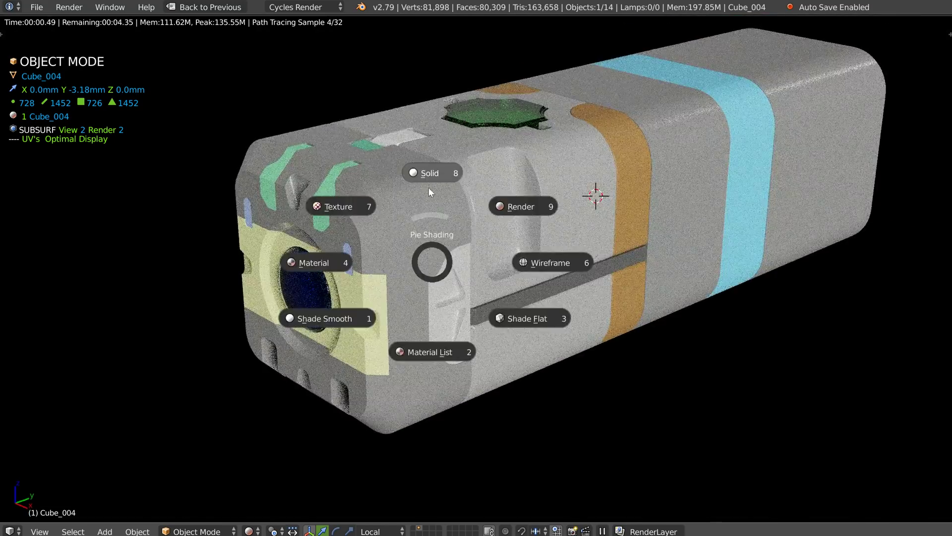
pyautogui.click(431, 171)
# Colour the main body's two selected side faces between the brown and blue bands purple in Edit Mode.
pyautogui.moveTo(454, 159); pyautogui.dragTo(407, 243, button='middle')
pyautogui.moveTo(439, 212); pyautogui.dragTo(442, 237, button='middle')
pyautogui.rightClick(442, 237)
pyautogui.press('Tab')
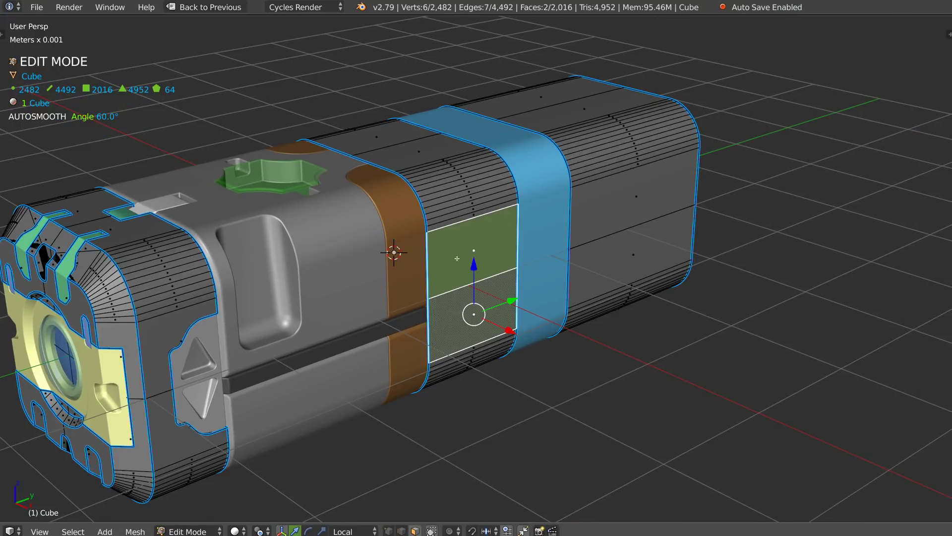
pyautogui.press('space')
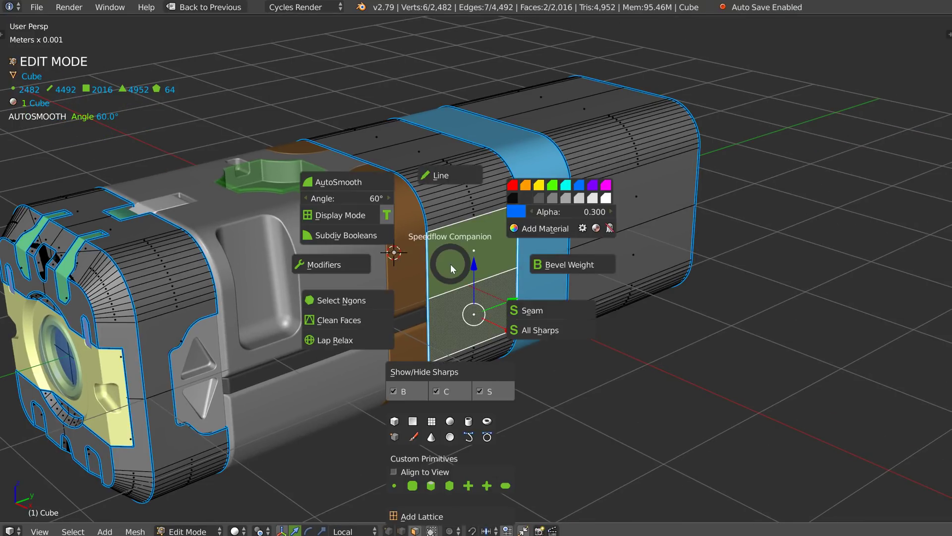
pyautogui.click(595, 187)
pyautogui.moveTo(580, 192); pyautogui.dragTo(531, 244, button='middle')
# Colour the two body side faces behind the blue band magenta and return to Object Mode.
pyautogui.rightClick(661, 217)
pyautogui.keyDown('shift'); pyautogui.rightClick(676, 276); pyautogui.keyUp('shift')
pyautogui.press('space')
pyautogui.click(831, 191)
pyautogui.press('Tab')
pyautogui.click(546, 191)
pyautogui.moveTo(514, 242); pyautogui.dragTo(526, 252, button='middle')
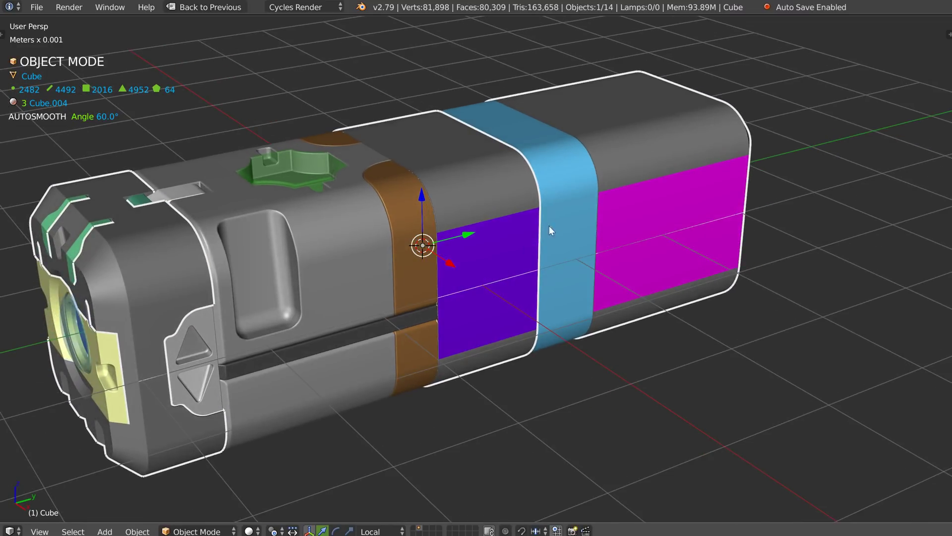
pyautogui.scroll(-2, 511, 244)
# Remove all three materials from the main body one after another.
pyautogui.press('space')
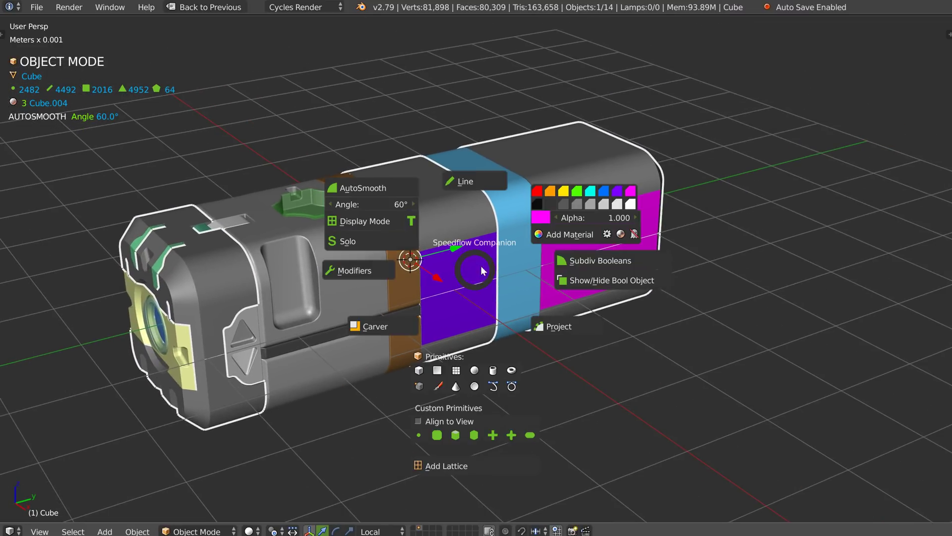
pyautogui.click(576, 234)
pyautogui.press('space')
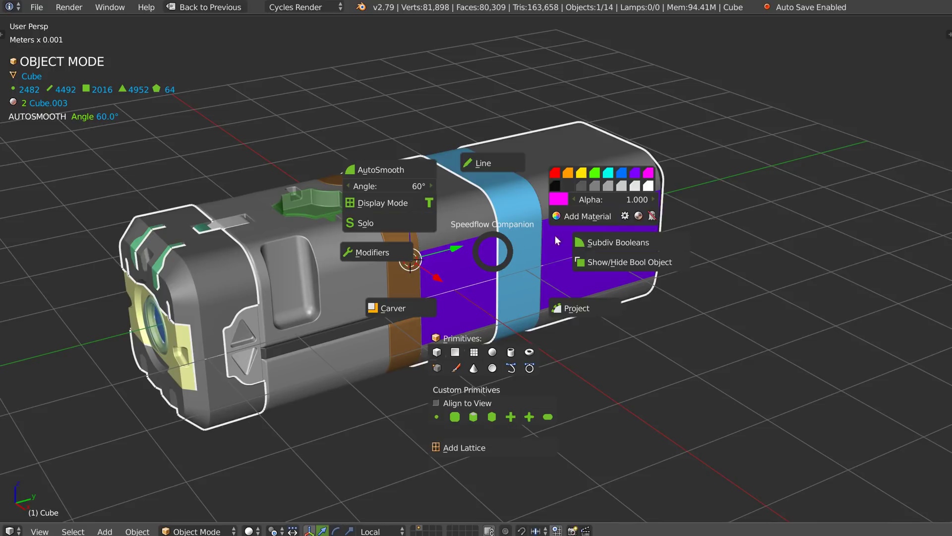
pyautogui.click(585, 214)
pyautogui.press('space')
pyautogui.click(588, 207)
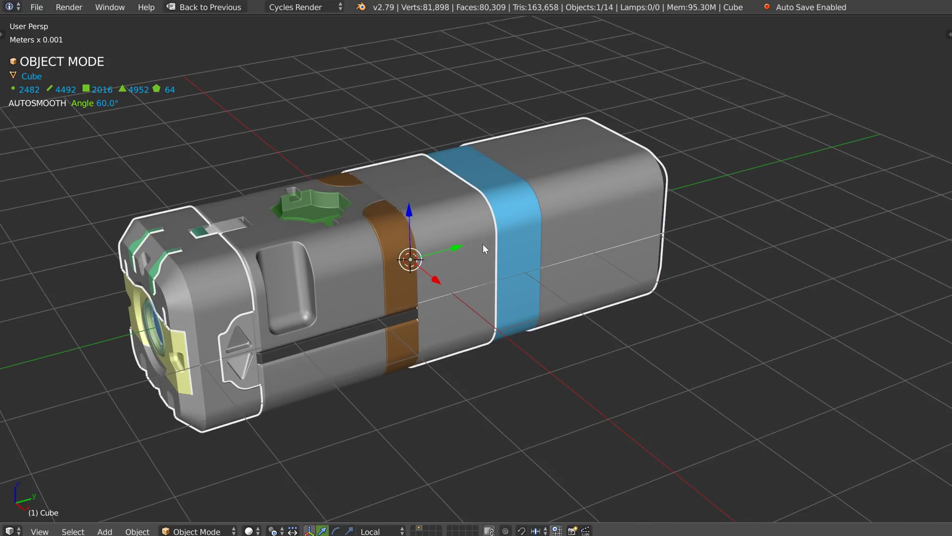
# Link the existing magenta material Cube.004 from the Material List to the main body.
pyautogui.press('space')
pyautogui.click(612, 201)
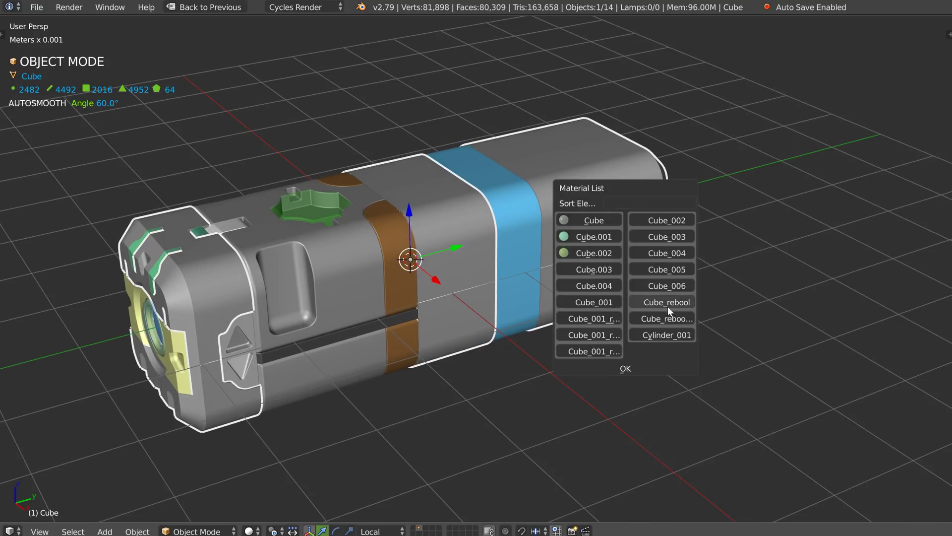
pyautogui.click(585, 285)
pyautogui.click(342, 306)
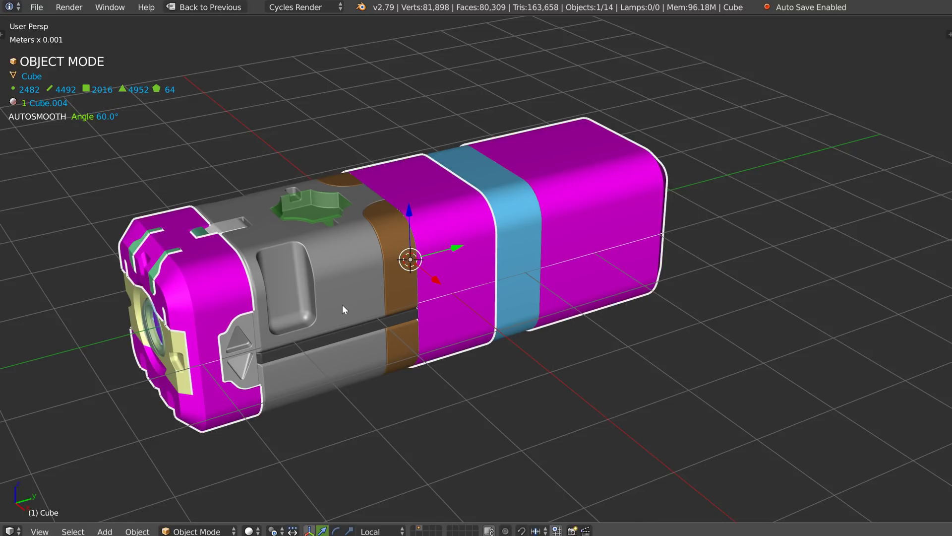
# In Edit Mode, assign the existing brown material Cube_001_rebool to the selected body side faces behind the blue band.
pyautogui.press('Tab')
pyautogui.hotkey('shift', 'space')
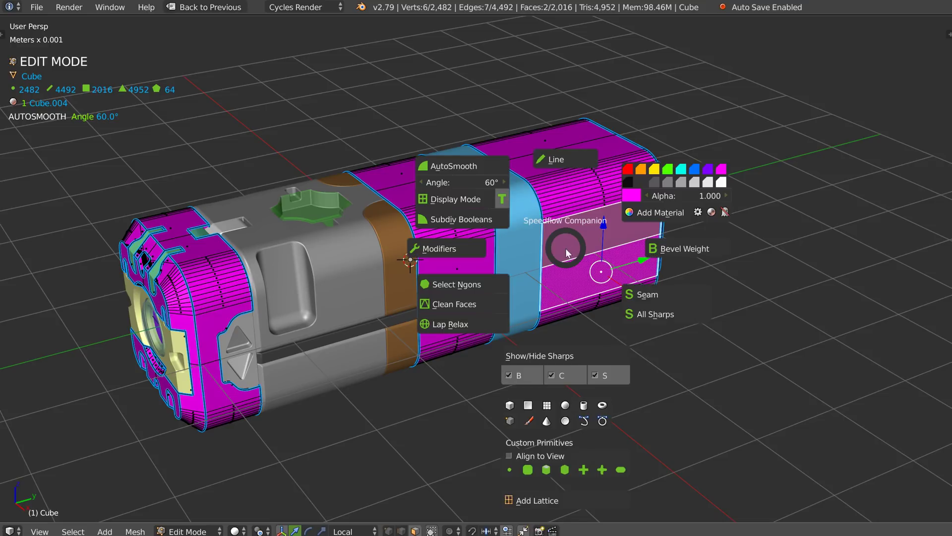
pyautogui.click(712, 213)
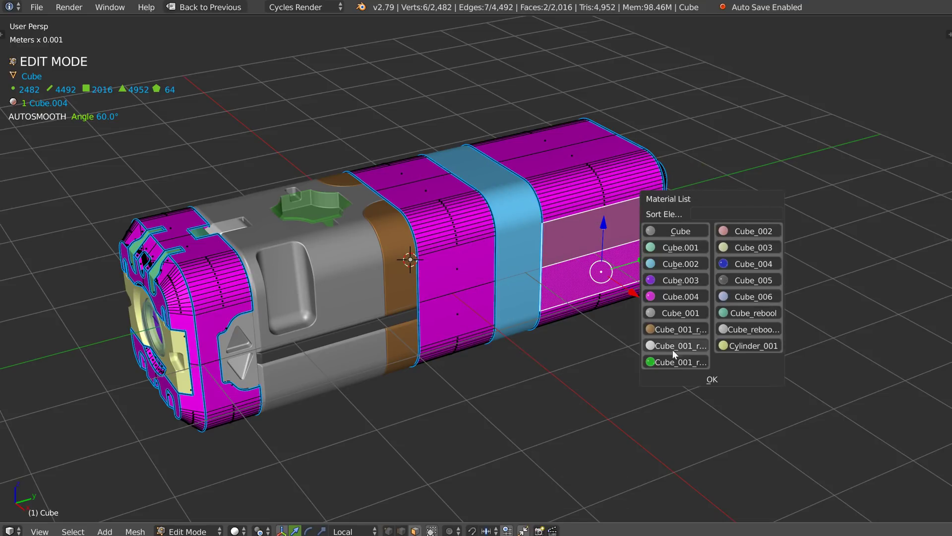
pyautogui.click(665, 329)
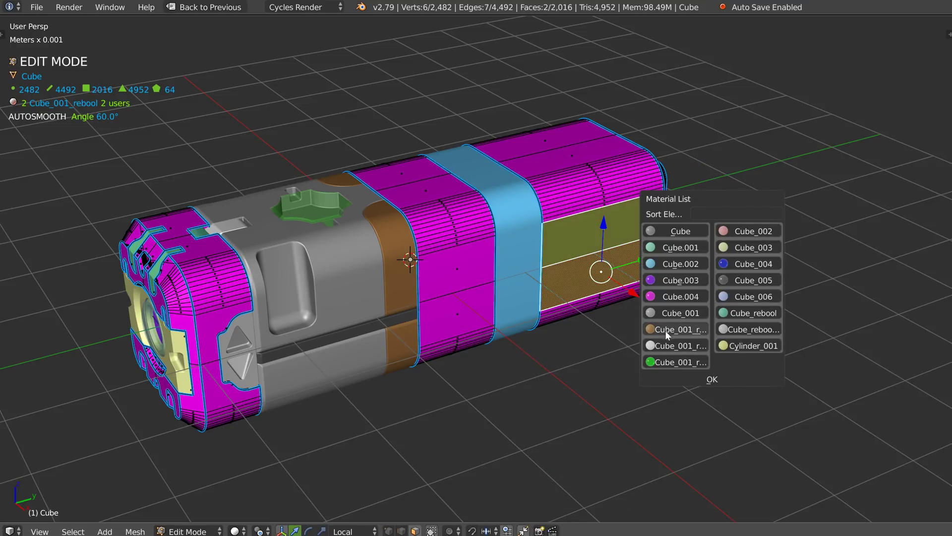
# Assign the brown material Cube_001_rebool to the two side faces between the brown and blue bands and return to Object Mode.
pyautogui.rightClick(460, 274)
pyautogui.keyDown('shift'); pyautogui.rightClick(459, 313); pyautogui.keyUp('shift')
pyautogui.hotkey('shift', 'space')
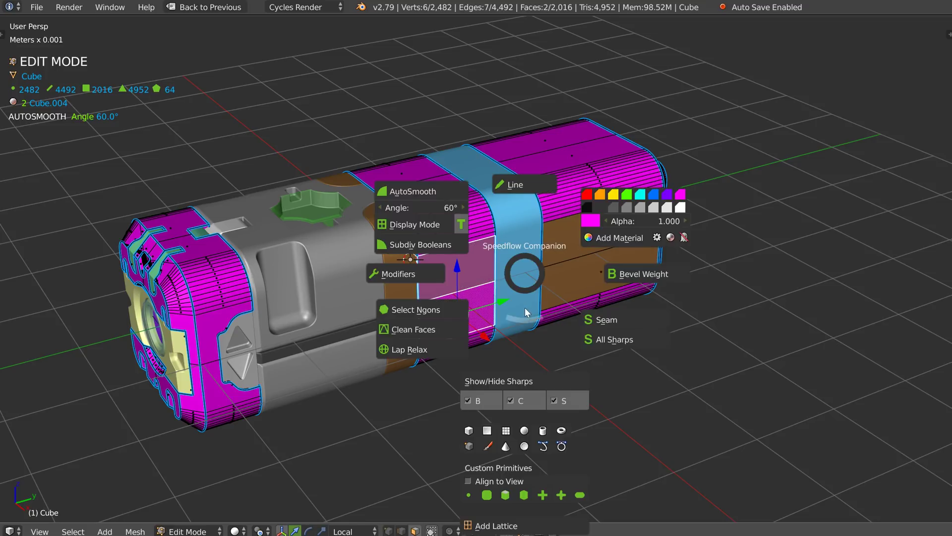
pyautogui.click(669, 240)
pyautogui.click(625, 356)
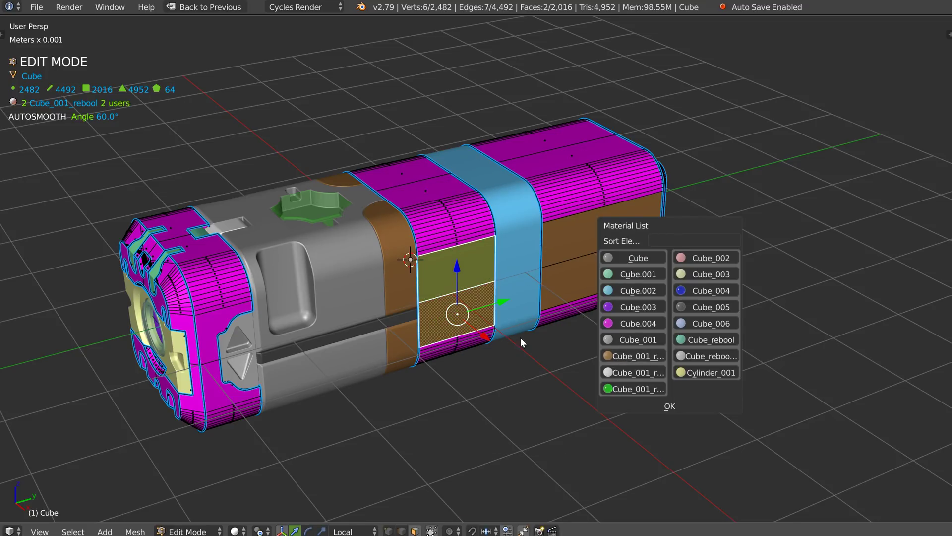
pyautogui.press('Tab')
pyautogui.moveTo(515, 273)
pyautogui.mouseDown(button='middle')
pyautogui.moveTo(437, 270)
pyautogui.moveTo(510, 264)
pyautogui.mouseUp(button='middle')
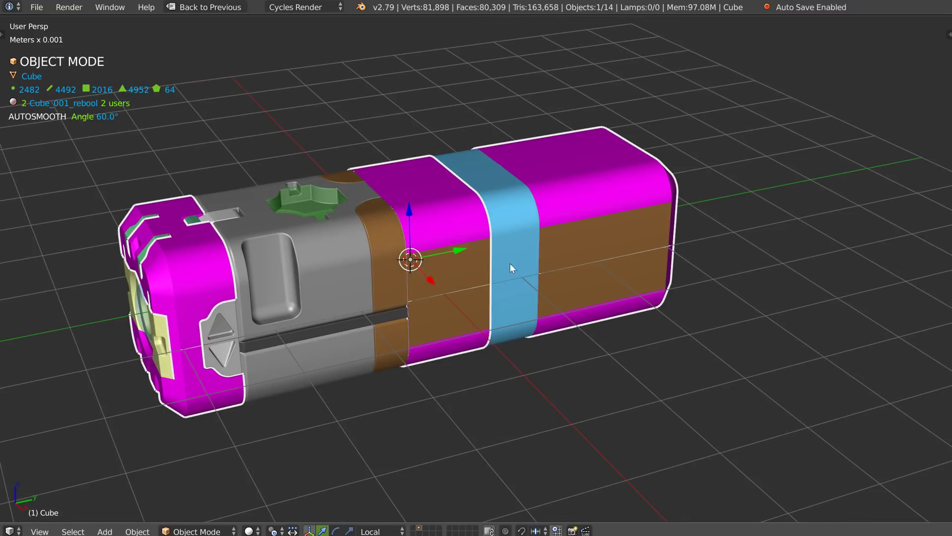
pyautogui.moveTo(382, 250); pyautogui.dragTo(443, 234, button='middle')
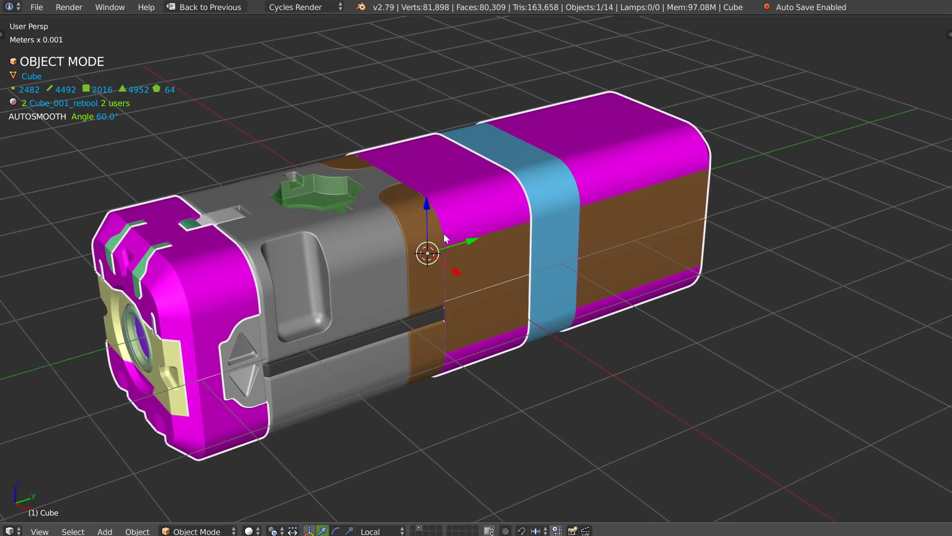
pyautogui.moveTo(544, 234); pyautogui.dragTo(495, 232, button='middle')
pyautogui.hotkey('shift', 'space')
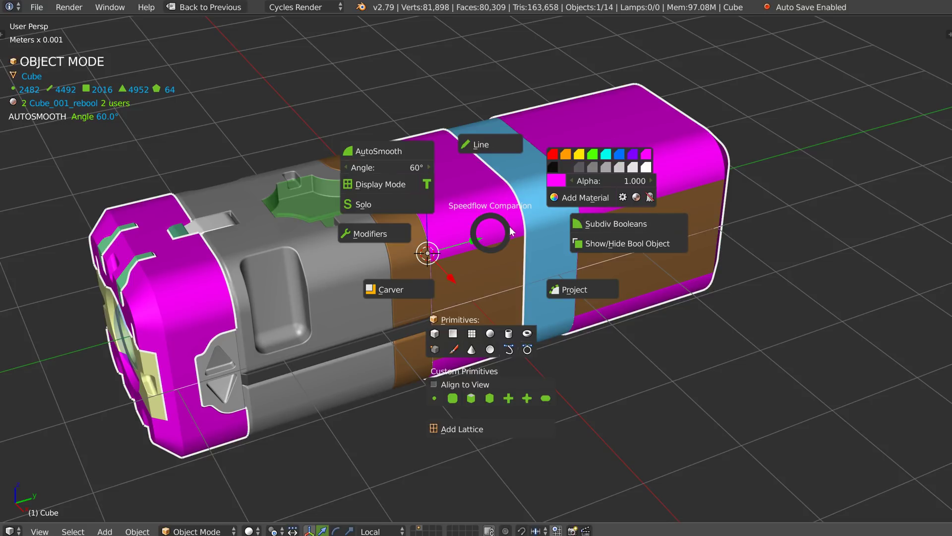
pyautogui.press('Escape')
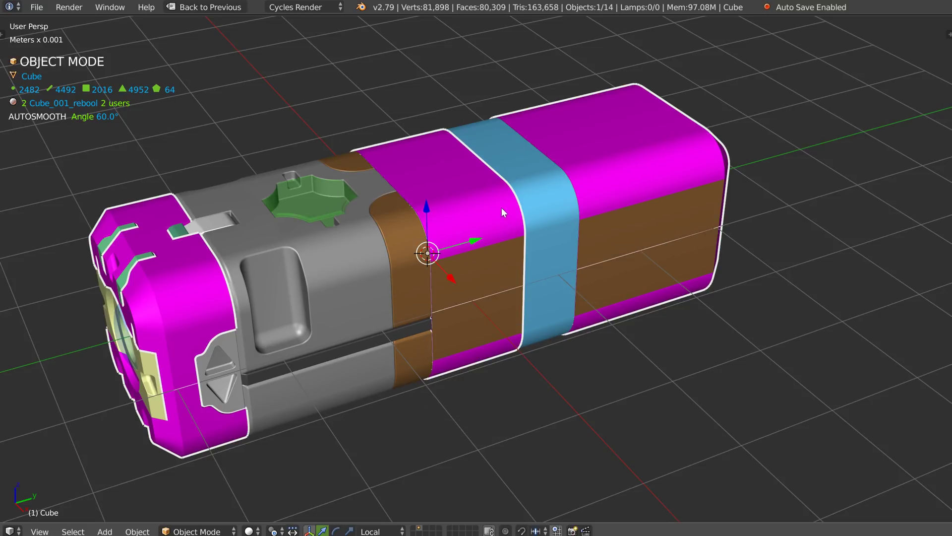
# Open the material settings of the blue band and change its colour to light blue.
pyautogui.rightClick(548, 187)
pyautogui.press('space')
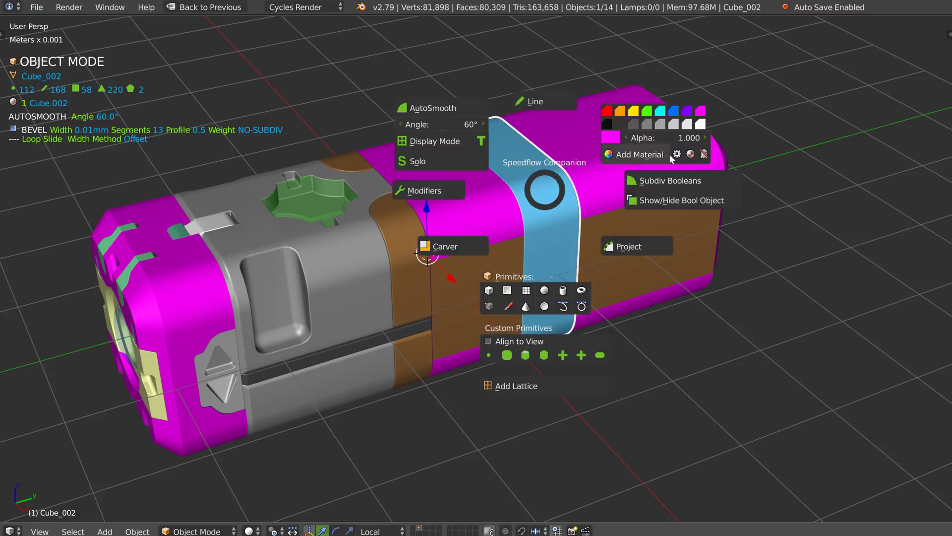
pyautogui.click(672, 155)
pyautogui.moveTo(667, 15); pyautogui.dragTo(511, 67)
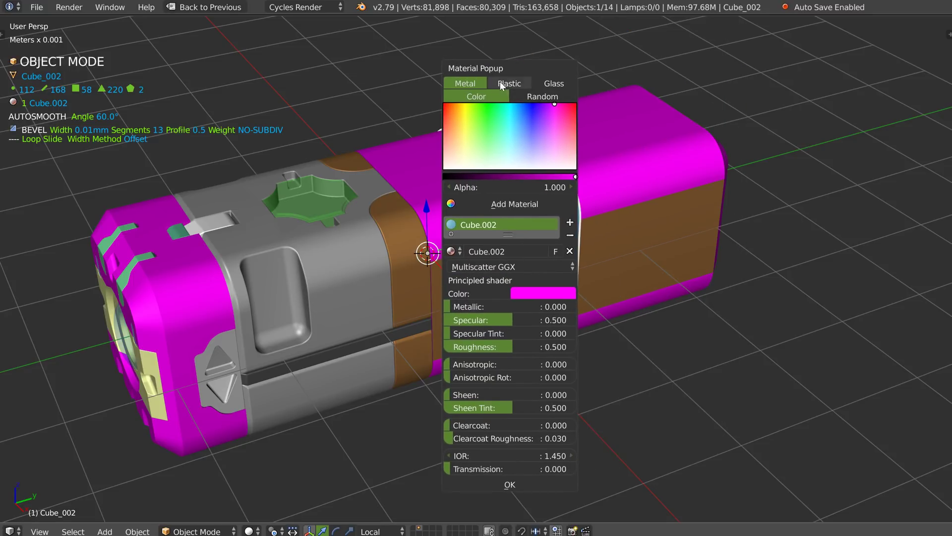
pyautogui.click(529, 97)
pyautogui.click(475, 96)
pyautogui.moveTo(510, 147); pyautogui.dragTo(517, 140)
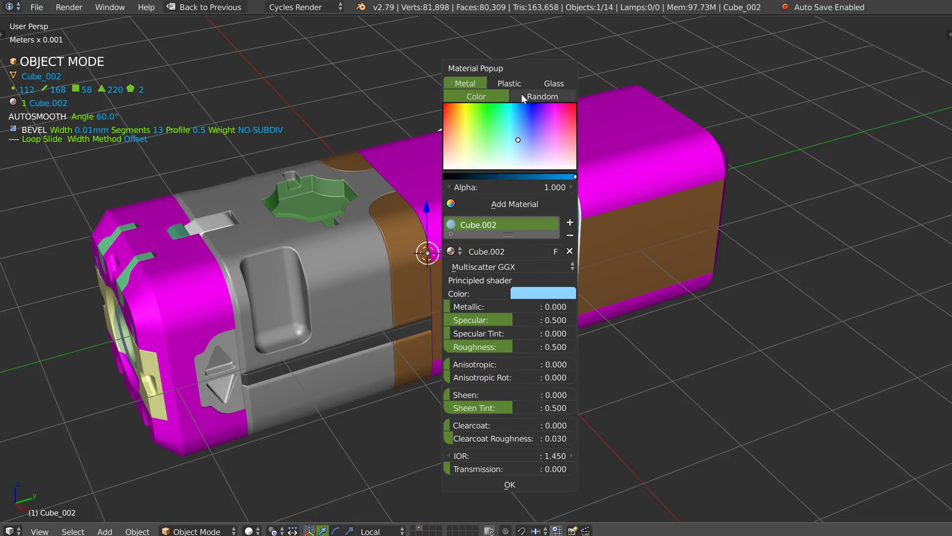
# Switch the band material's colour mode to Random, with alpha at 1.000, metallic at 0.000 and roughness at 0.333.
pyautogui.click(543, 97)
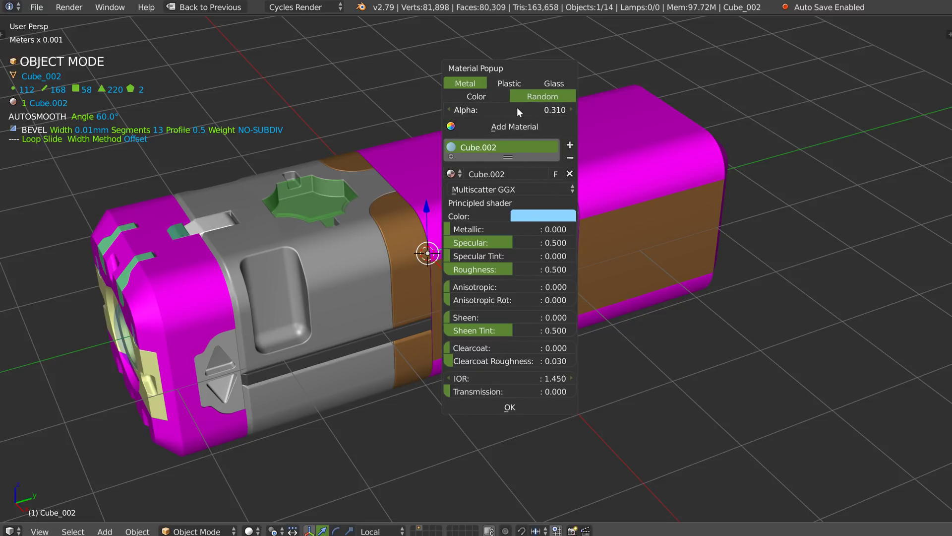
pyautogui.moveTo(519, 63); pyautogui.dragTo(713, 81)
pyautogui.moveTo(711, 126)
pyautogui.mouseDown()
pyautogui.moveTo(734, 128)
pyautogui.moveTo(696, 126)
pyautogui.moveTo(759, 134)
pyautogui.mouseUp()
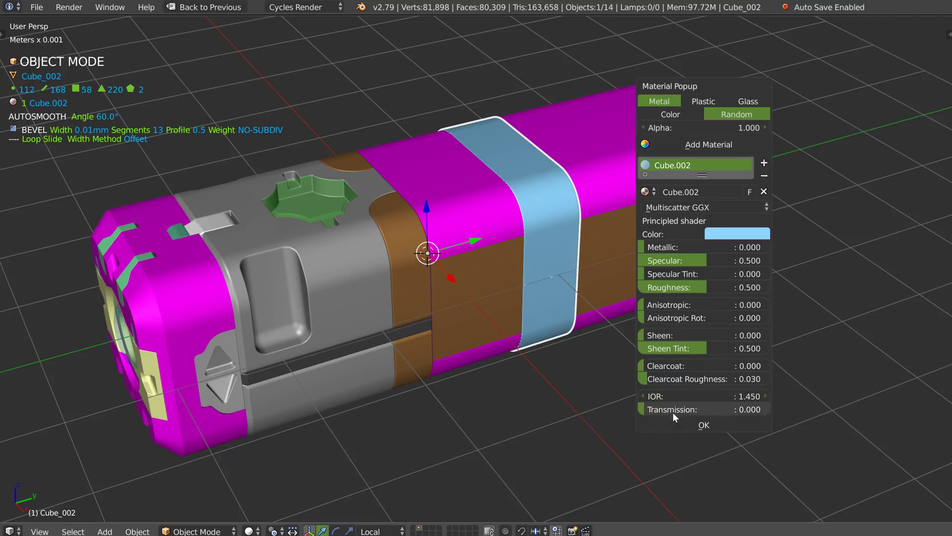
pyautogui.moveTo(657, 246)
pyautogui.mouseDown()
pyautogui.moveTo(736, 245)
pyautogui.moveTo(648, 248)
pyautogui.mouseUp()
pyautogui.moveTo(713, 289); pyautogui.dragTo(679, 337)
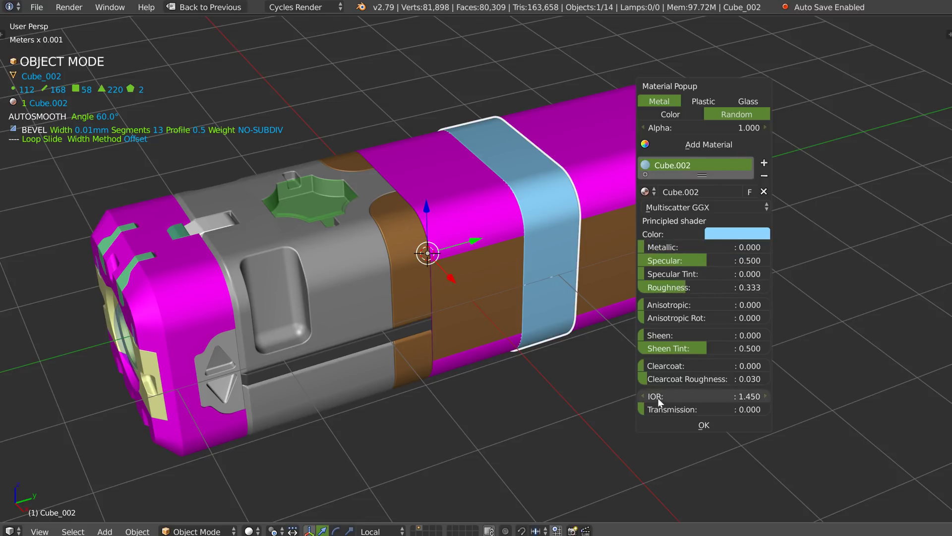
# Set the band material's distribution to GGX, with transmission 1.000 and transmission roughness 0.211.
pyautogui.click(680, 207)
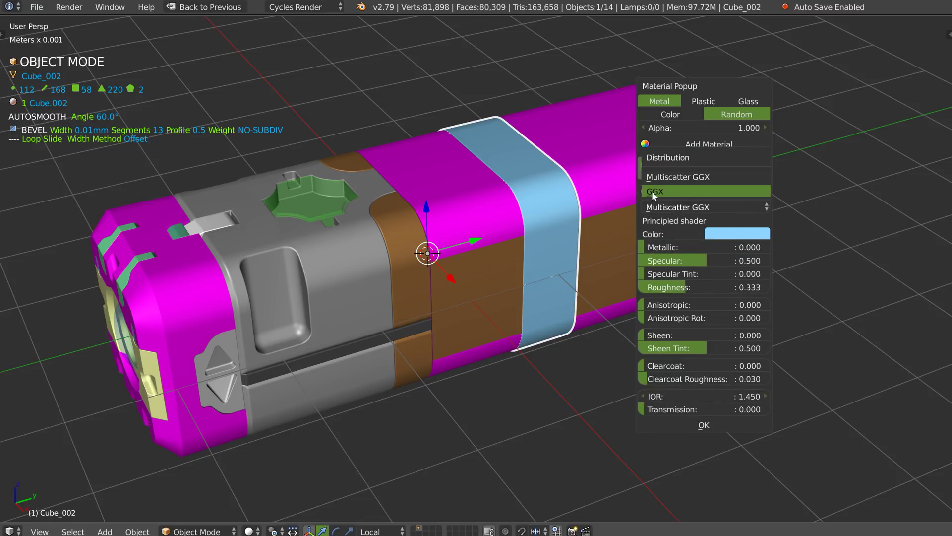
pyautogui.click(653, 190)
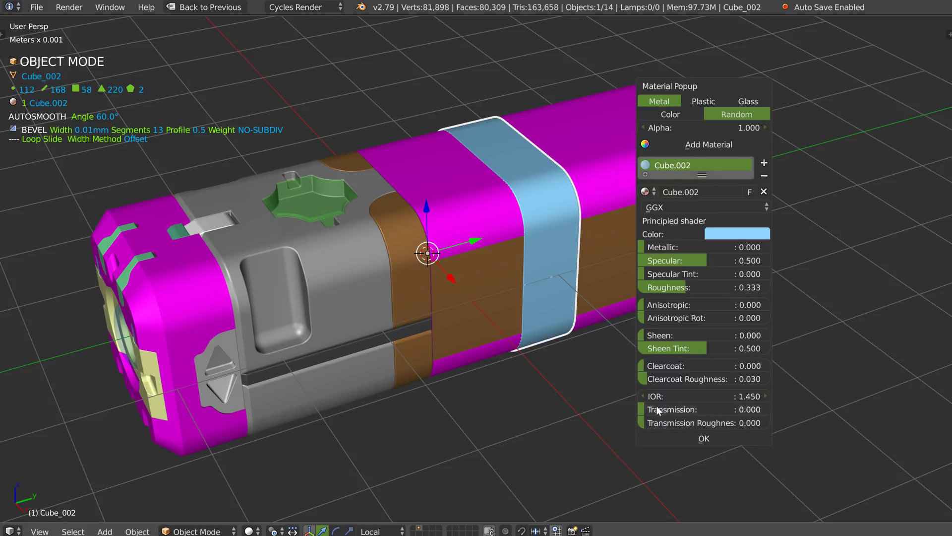
pyautogui.moveTo(681, 410); pyautogui.dragTo(831, 399)
pyautogui.moveTo(650, 422); pyautogui.dragTo(674, 421)
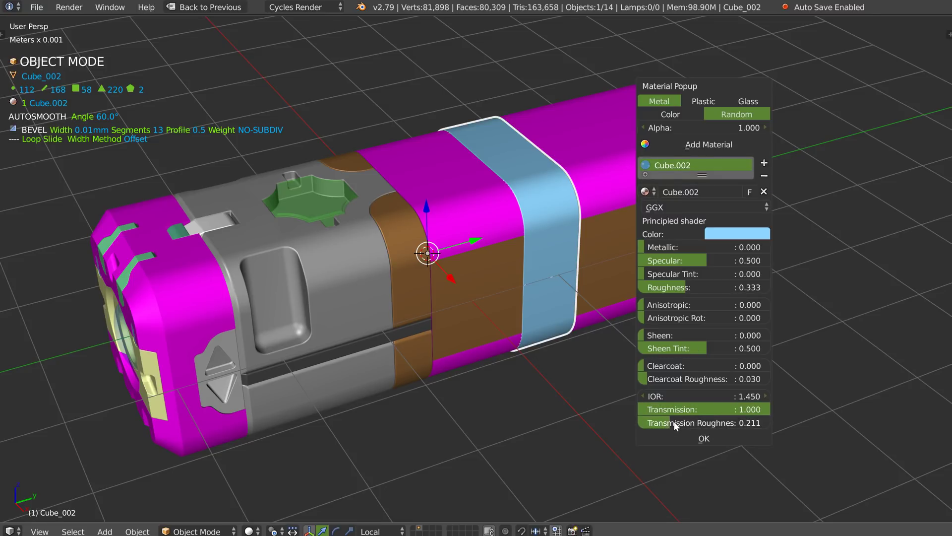
# Preview the band's new material in rendered shading.
pyautogui.moveTo(480, 257)
pyautogui.mouseDown(button='middle')
pyautogui.moveTo(454, 271)
pyautogui.moveTo(467, 256)
pyautogui.mouseUp(button='middle')
pyautogui.press('z')
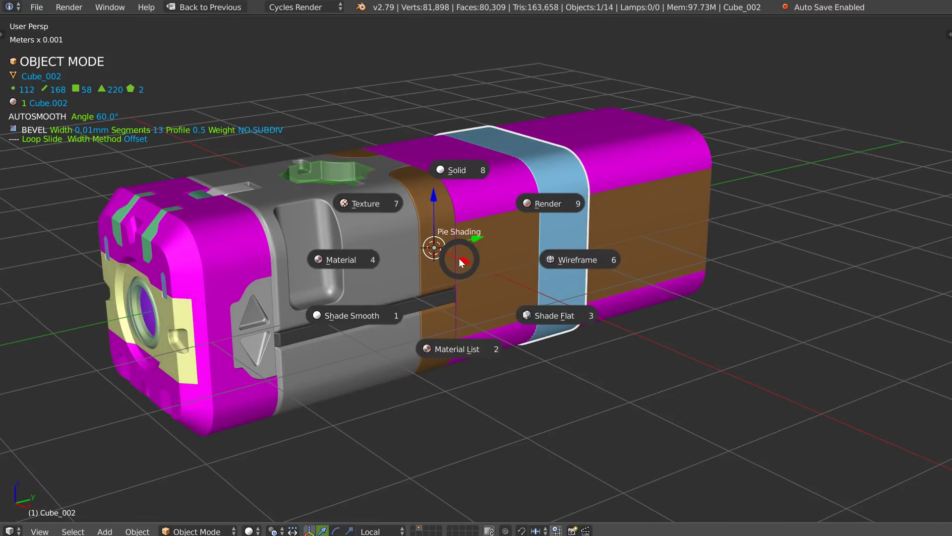
pyautogui.click(549, 202)
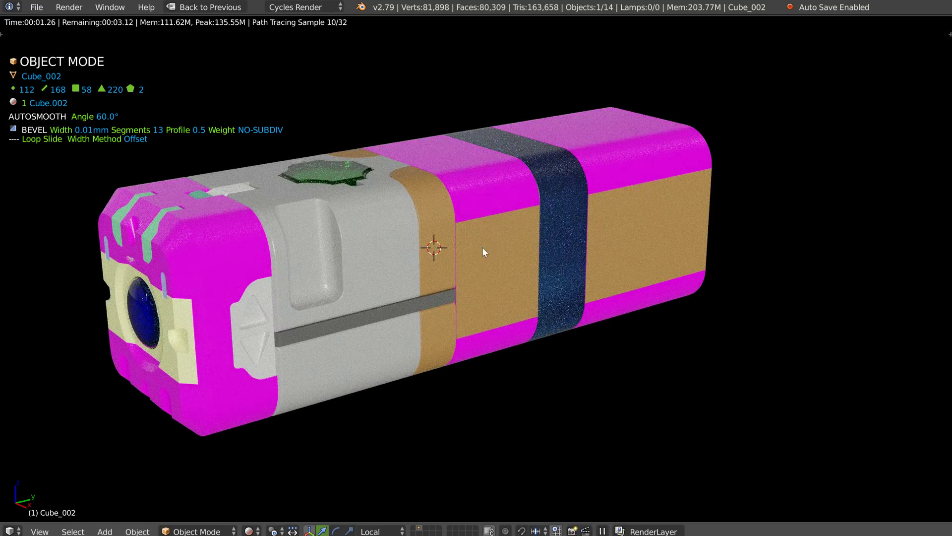
# Set the band material's roughness to 0.000, transmission to 1.000 and transmission roughness to 0.389.
pyautogui.moveTo(482, 249); pyautogui.dragTo(459, 256, button='middle')
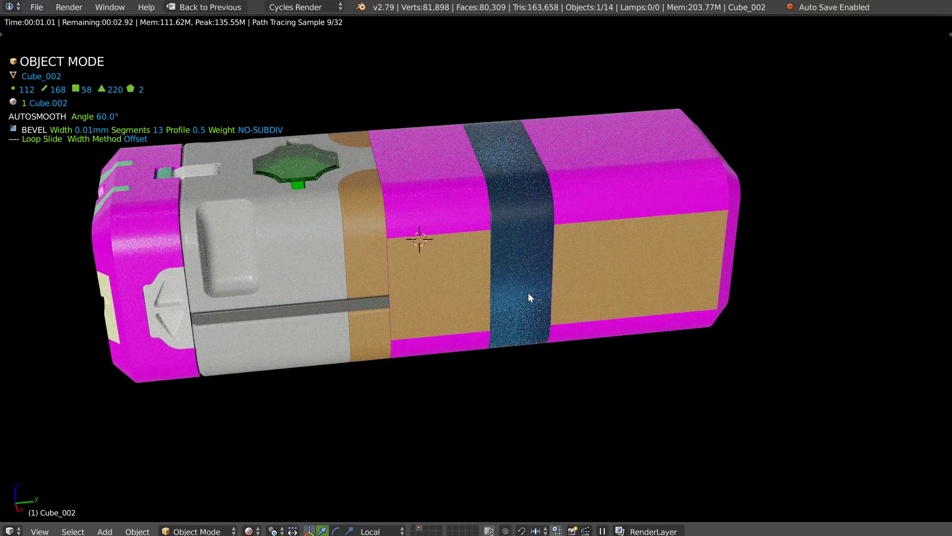
pyautogui.press('space')
pyautogui.click(706, 259)
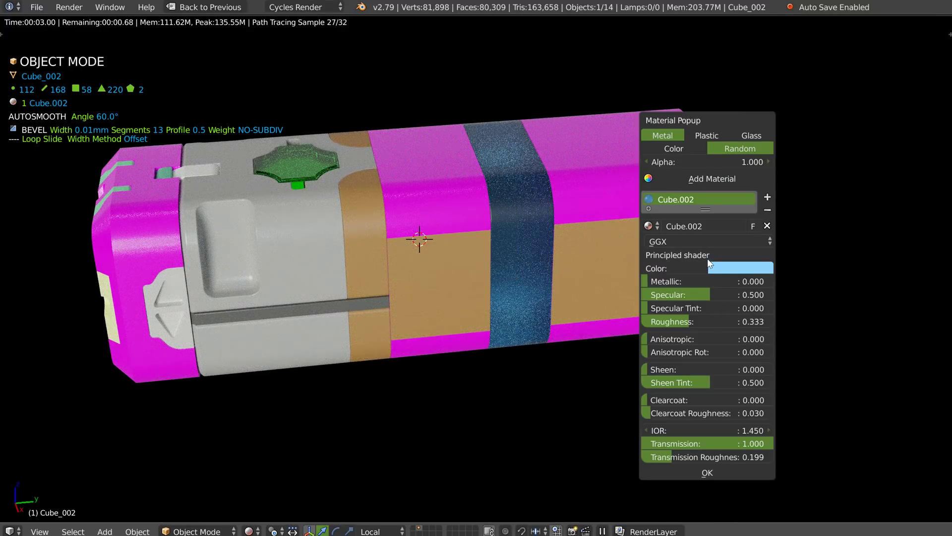
pyautogui.moveTo(677, 457)
pyautogui.mouseDown()
pyautogui.moveTo(630, 456)
pyautogui.moveTo(660, 454)
pyautogui.mouseUp()
pyautogui.moveTo(735, 443); pyautogui.dragTo(775, 445)
pyautogui.moveTo(677, 321); pyautogui.dragTo(632, 319)
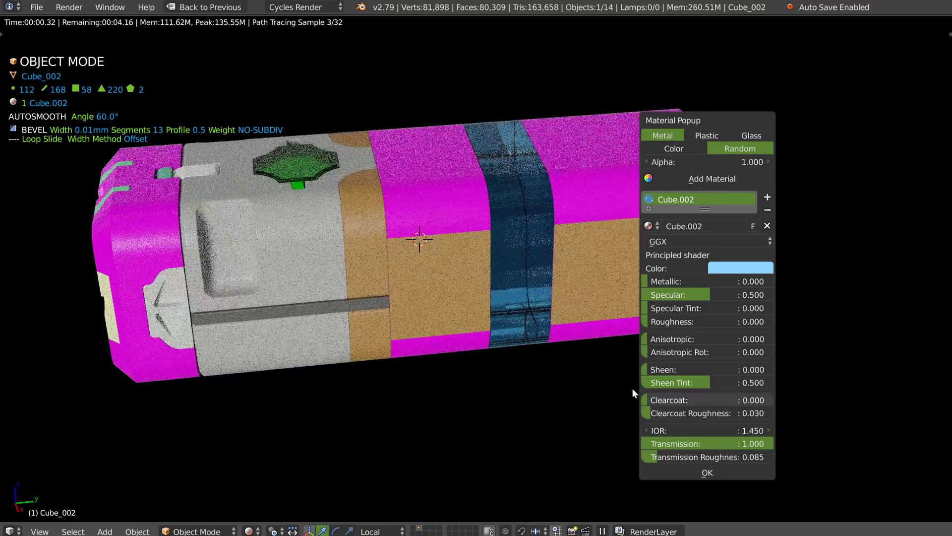
pyautogui.moveTo(661, 457); pyautogui.dragTo(706, 455)
pyautogui.click(510, 270)
# View the rendered band from another angle and reopen its material settings for review.
pyautogui.moveTo(521, 236); pyautogui.dragTo(523, 262, button='middle')
pyautogui.press('space')
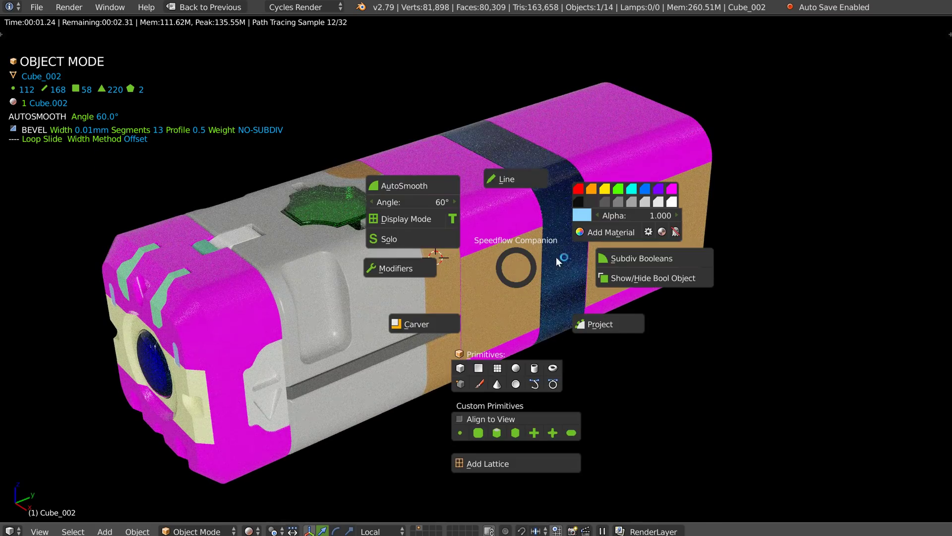
pyautogui.click(653, 230)
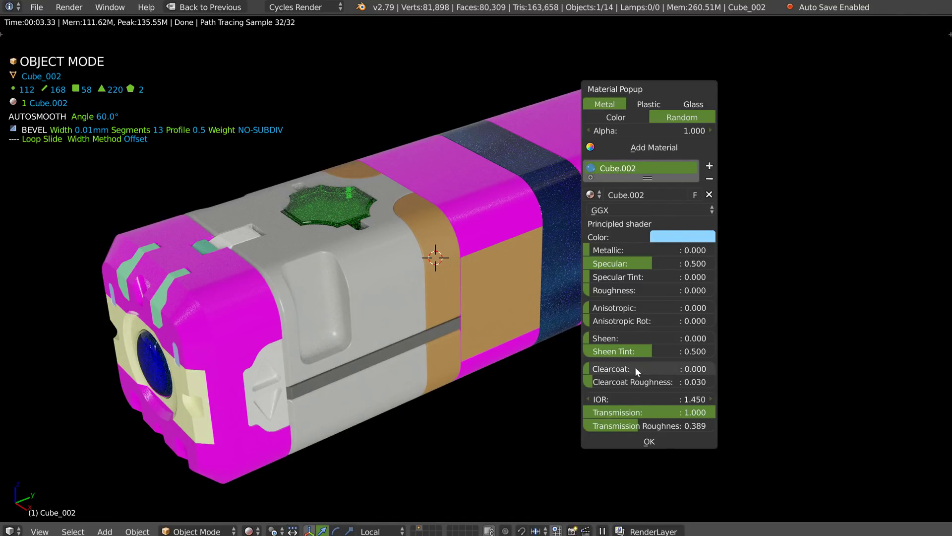
# Assign the Cube_001_rebool material to the two magenta top faces on the longer body section beyond the band.
pyautogui.rightClick(499, 200)
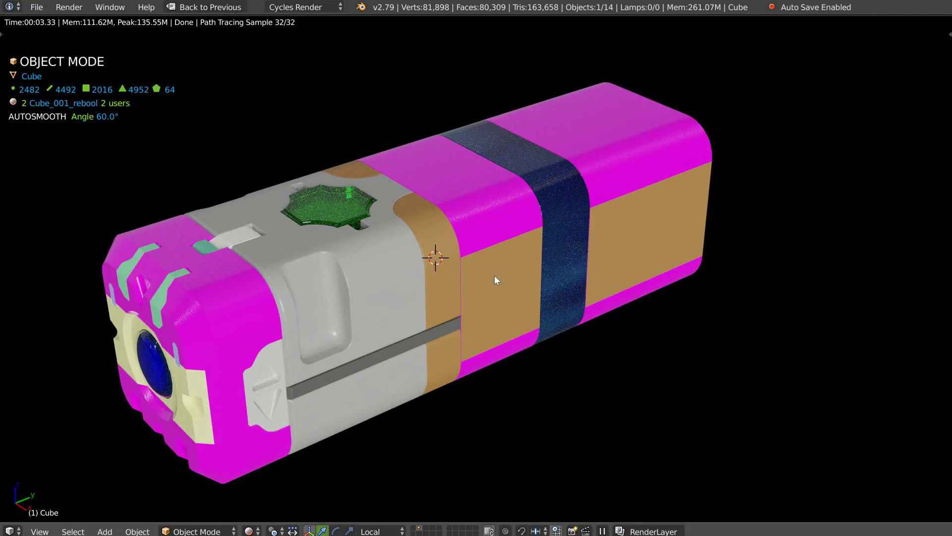
pyautogui.click(490, 354)
pyautogui.moveTo(550, 223); pyautogui.dragTo(528, 220, button='middle')
pyautogui.moveTo(580, 204); pyautogui.dragTo(535, 201, button='middle')
pyautogui.moveTo(615, 206)
pyautogui.keyDown('shift'); pyautogui.mouseDown(button='middle')
pyautogui.moveTo(490, 217)
pyautogui.moveTo(509, 212)
pyautogui.mouseUp(button='middle'); pyautogui.keyUp('shift')
pyautogui.press('Tab')
pyautogui.rightClick(510, 186)
pyautogui.keyDown('shift'); pyautogui.rightClick(496, 219); pyautogui.keyUp('shift')
pyautogui.press('space')
pyautogui.click(641, 176)
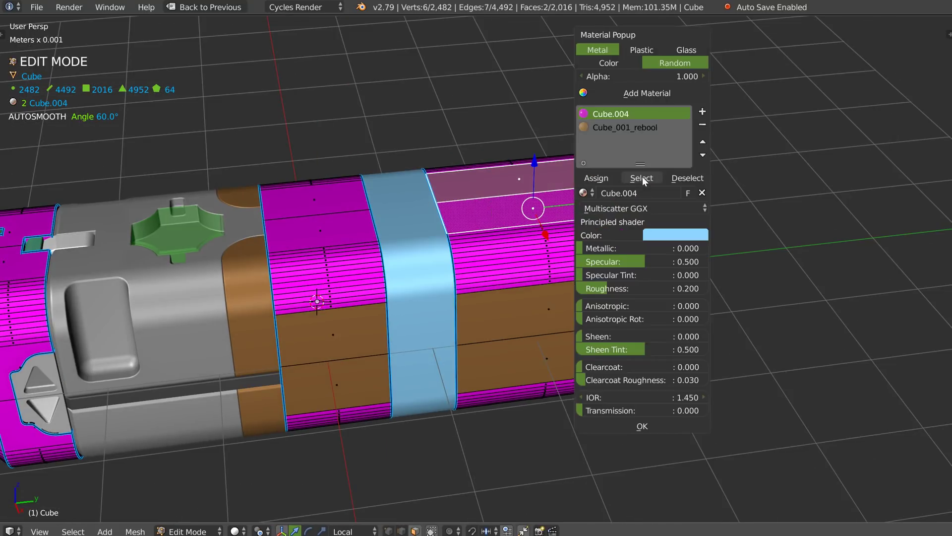
pyautogui.click(613, 127)
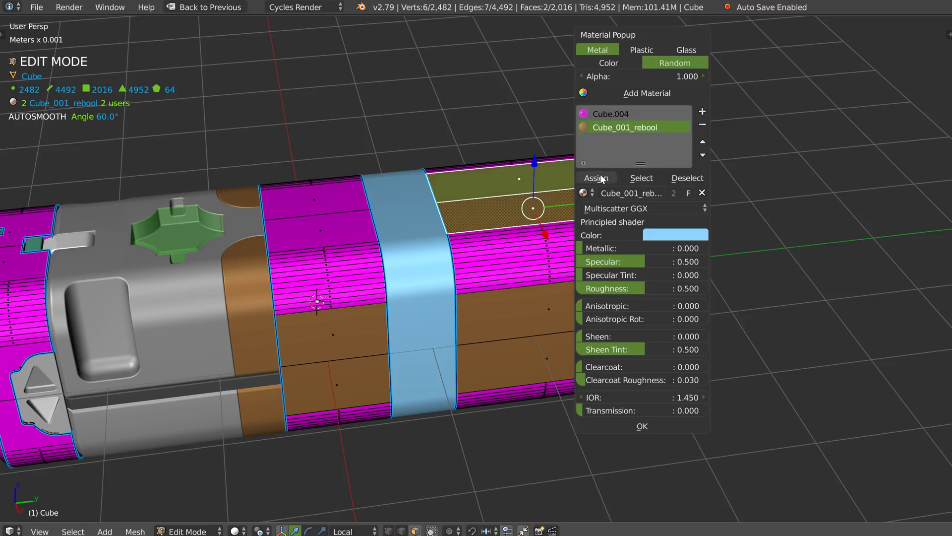
# Assign the Cube_001_rebool material to the two magenta top faces between the brown section and the blue band.
pyautogui.rightClick(338, 203)
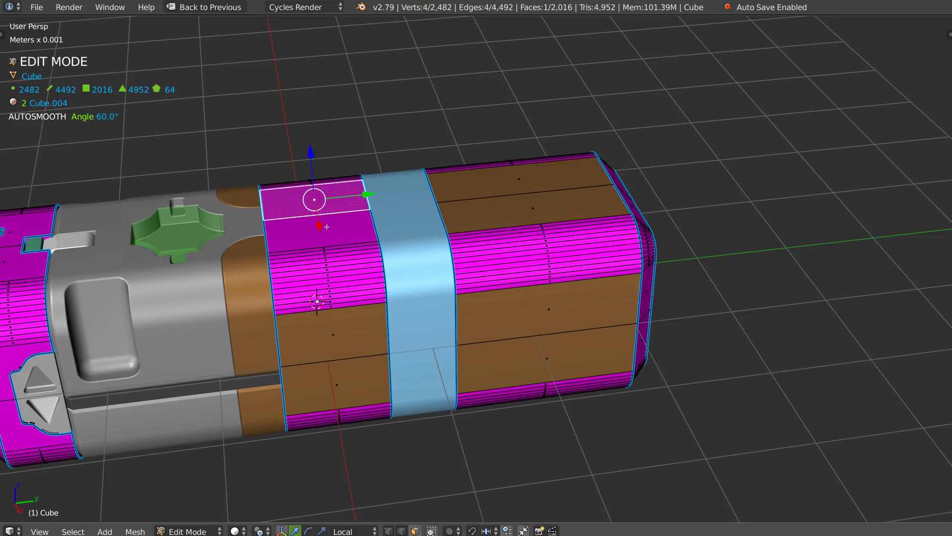
pyautogui.keyDown('shift'); pyautogui.rightClick(342, 228); pyautogui.keyUp('shift')
pyautogui.hotkey('alt', 's')
pyautogui.click(520, 186)
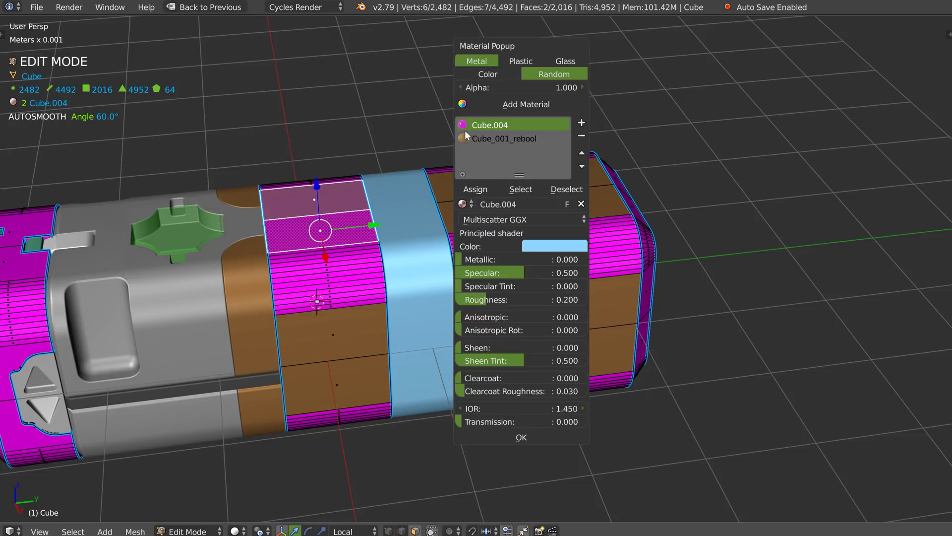
pyautogui.click(492, 138)
pyautogui.click(475, 188)
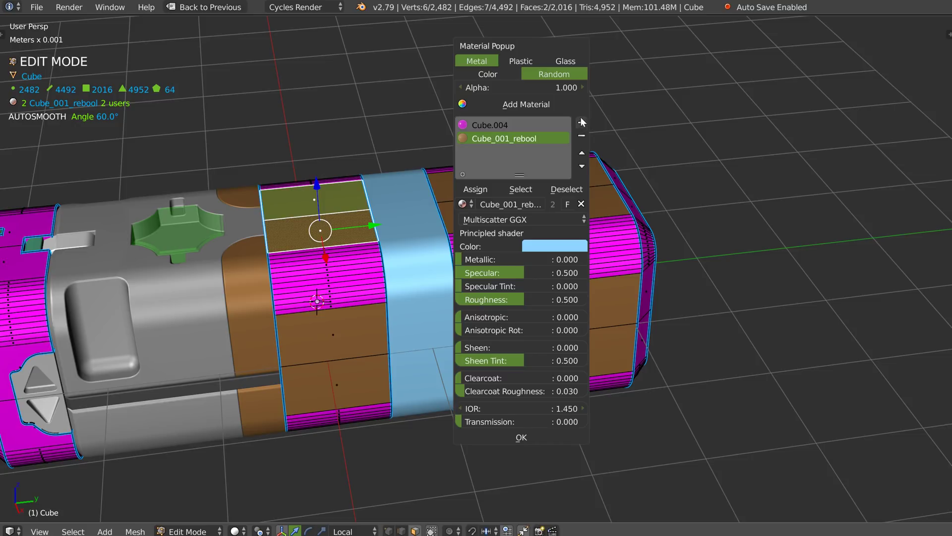
# Add a new random-colour material to the two selected top faces and try moving it up and down the material list.
pyautogui.click(513, 104)
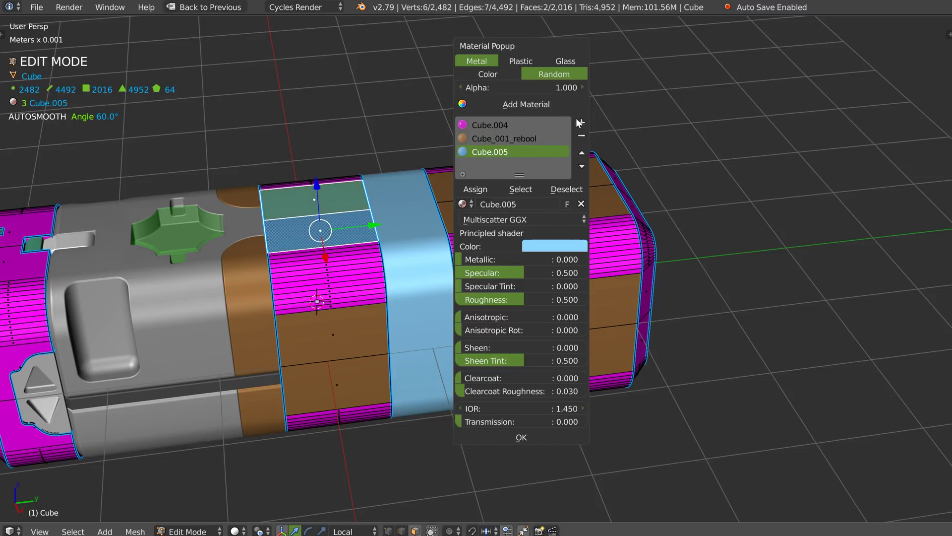
pyautogui.click(582, 153)
pyautogui.click(582, 153)
pyautogui.click(582, 167)
pyautogui.click(581, 154)
pyautogui.click(582, 166)
pyautogui.click(582, 166)
# Deselect and reselect the faces that use Cube.005, and add the faces that use Cube_001_rebool to the selection.
pyautogui.click(565, 190)
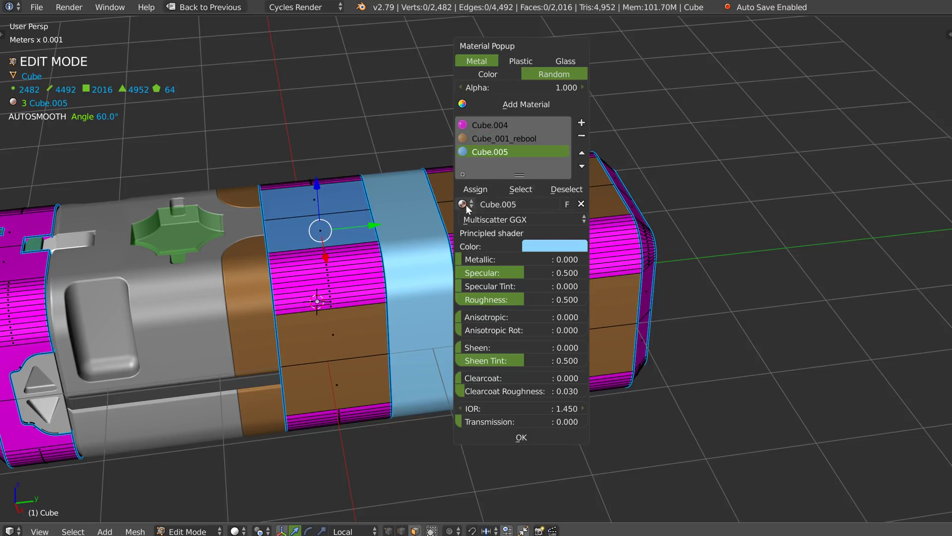
pyautogui.click(520, 190)
pyautogui.click(498, 139)
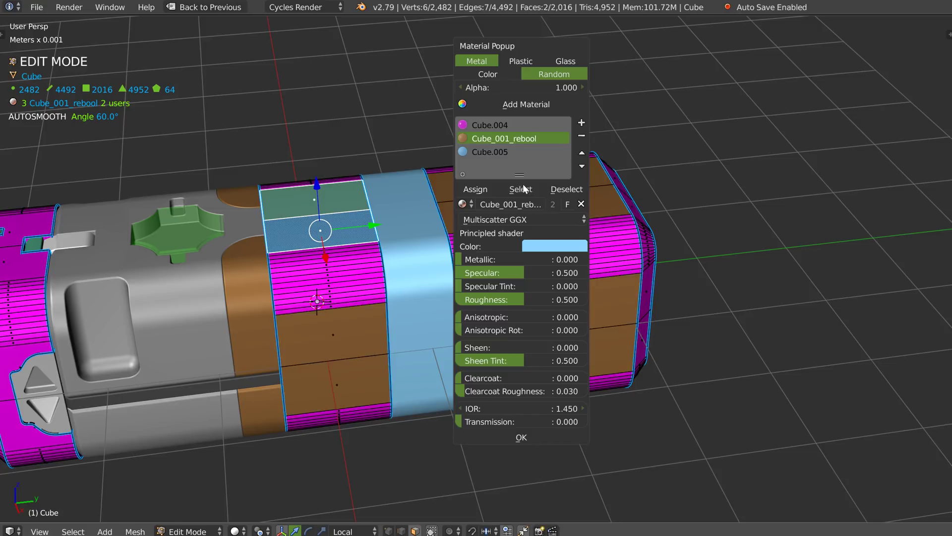
pyautogui.click(521, 189)
# Replace the Cube_001_rebool slot's material with the green Cube_001_rebool_002 after trying Cube.004, and return to Object Mode.
pyautogui.click(462, 204)
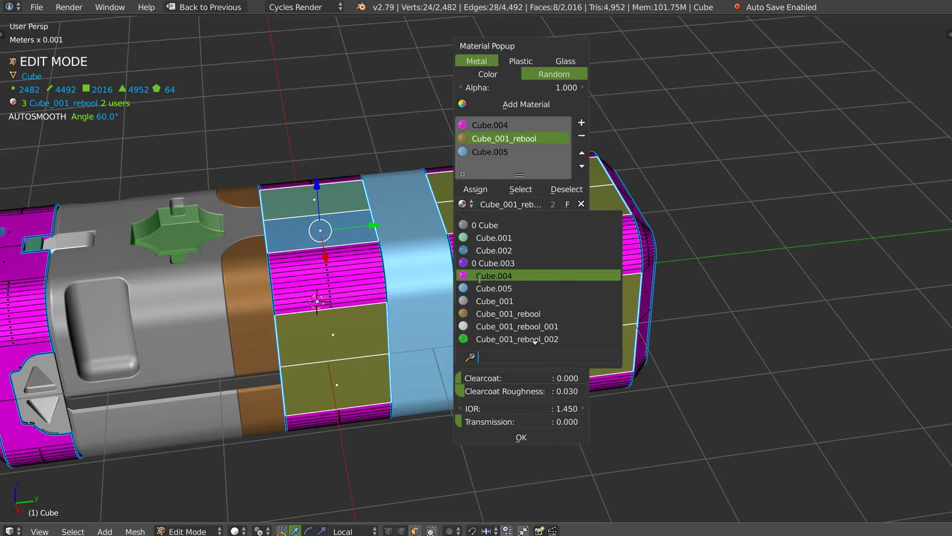
pyautogui.click(483, 277)
pyautogui.click(463, 204)
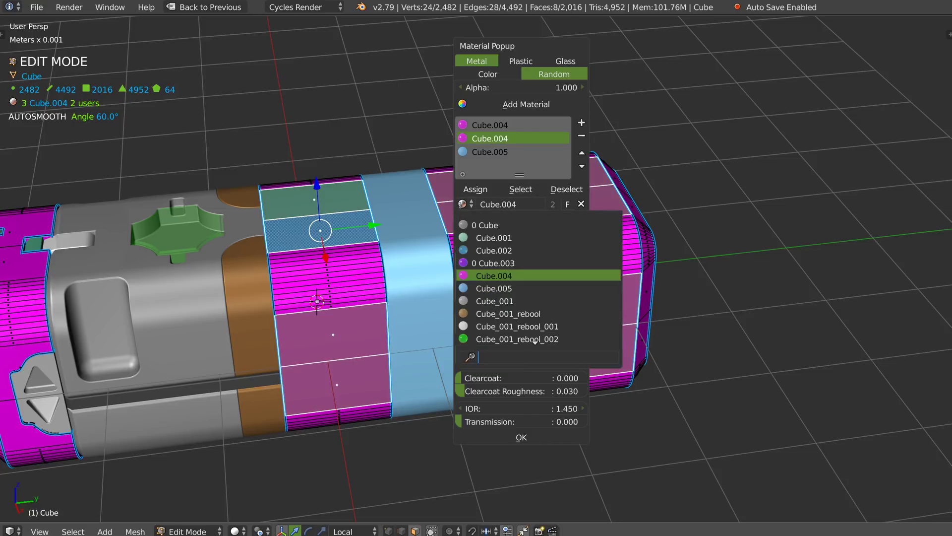
pyautogui.click(488, 340)
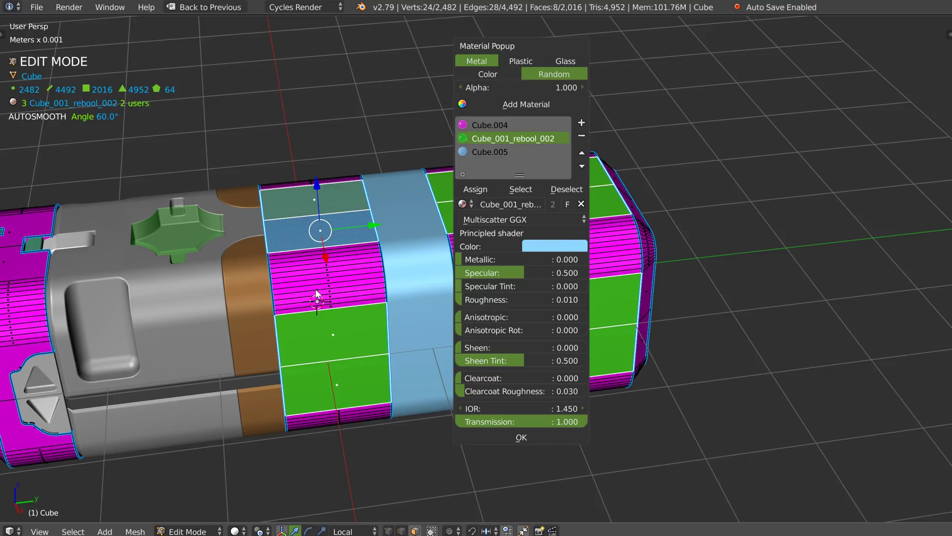
pyautogui.moveTo(385, 272); pyautogui.dragTo(454, 258, button='middle')
pyautogui.press('Tab')
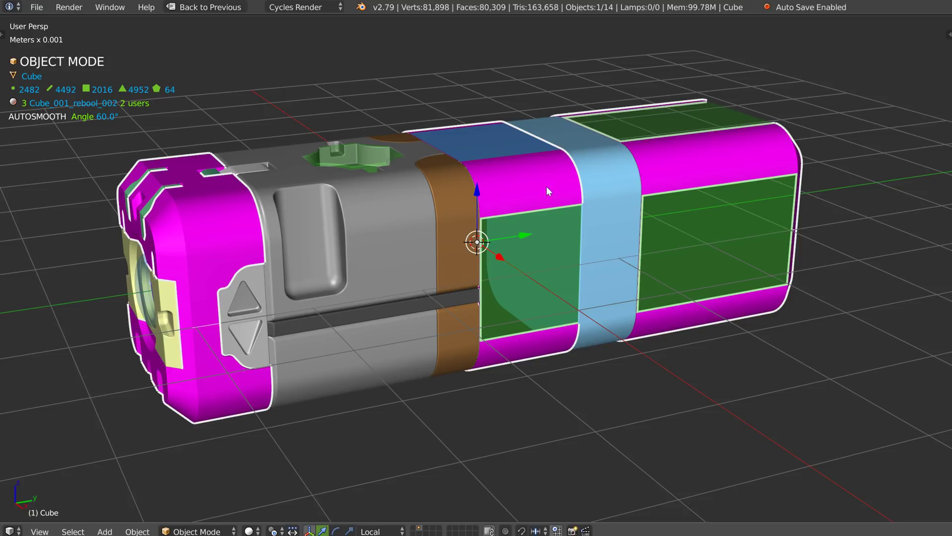
pyautogui.moveTo(425, 261); pyautogui.dragTo(463, 216, button='middle')
pyautogui.hotkey('shift', 'q')
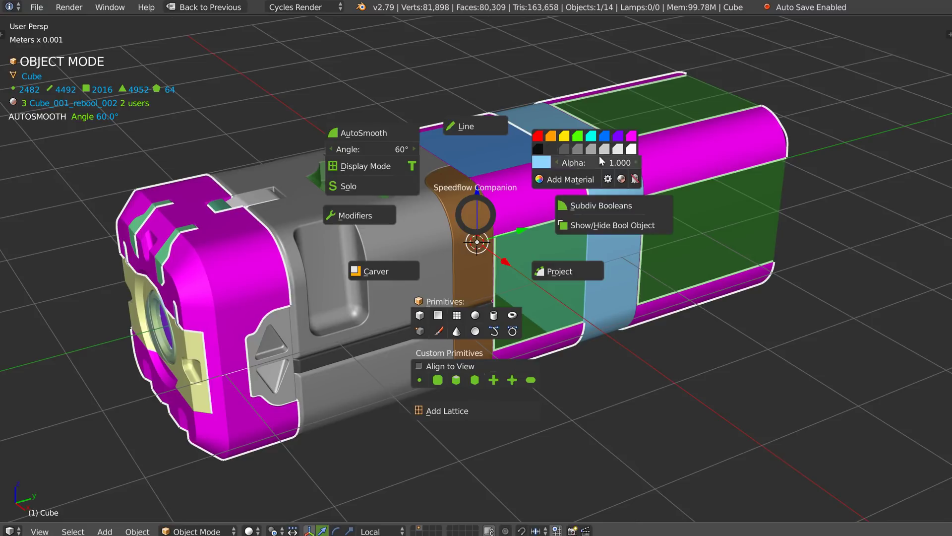
pyautogui.press('Escape')
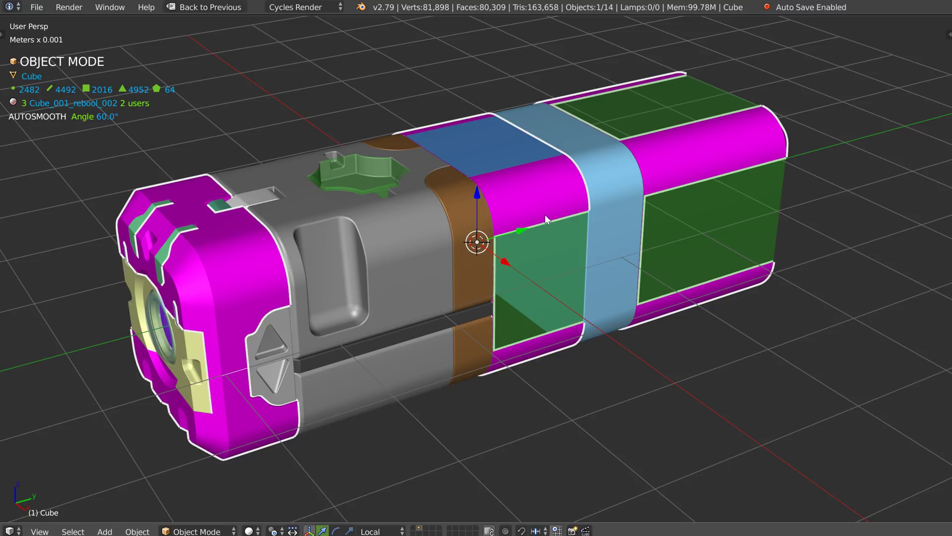
# Import the blue Skratched_Metal material from the Divers category of the A_shaders library onto the body's green-material faces.
pyautogui.press('q')
pyautogui.click(570, 219)
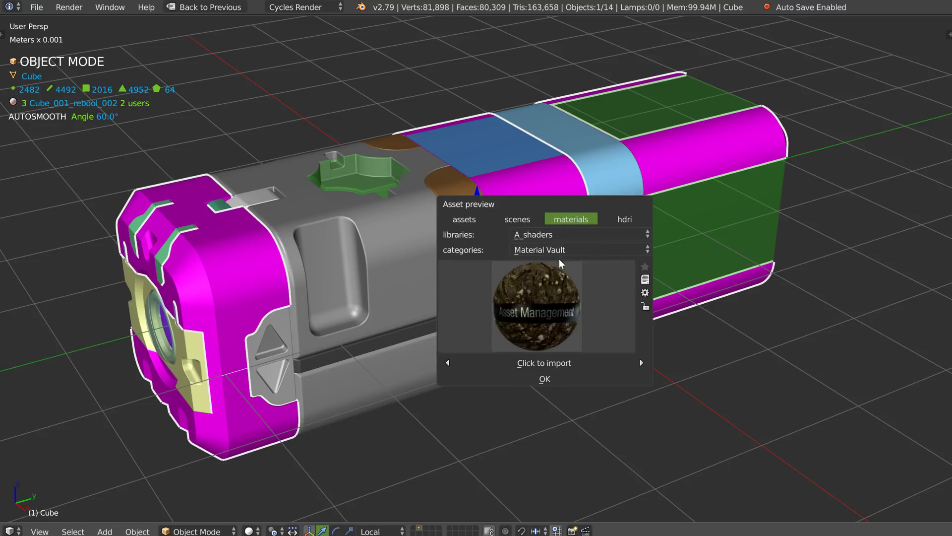
pyautogui.click(474, 315)
pyautogui.click(545, 250)
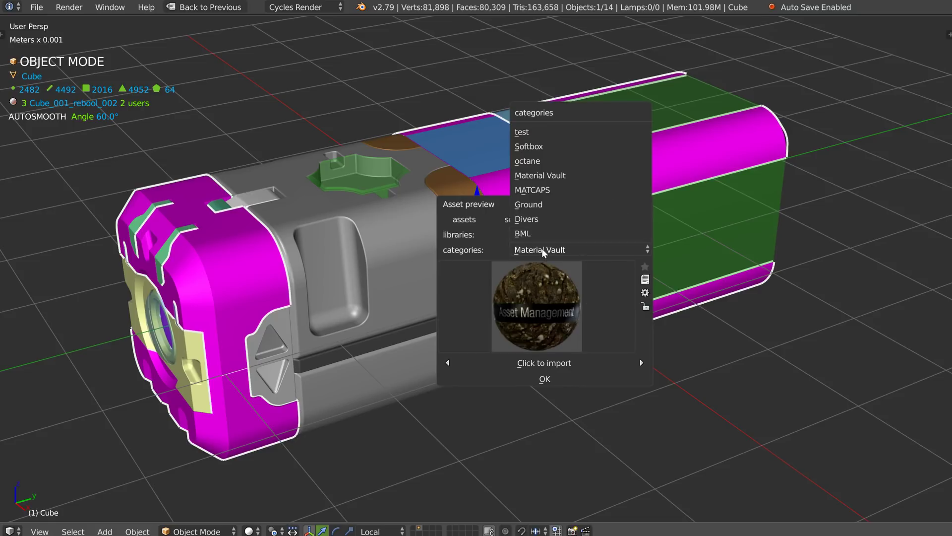
pyautogui.click(534, 219)
pyautogui.click(538, 300)
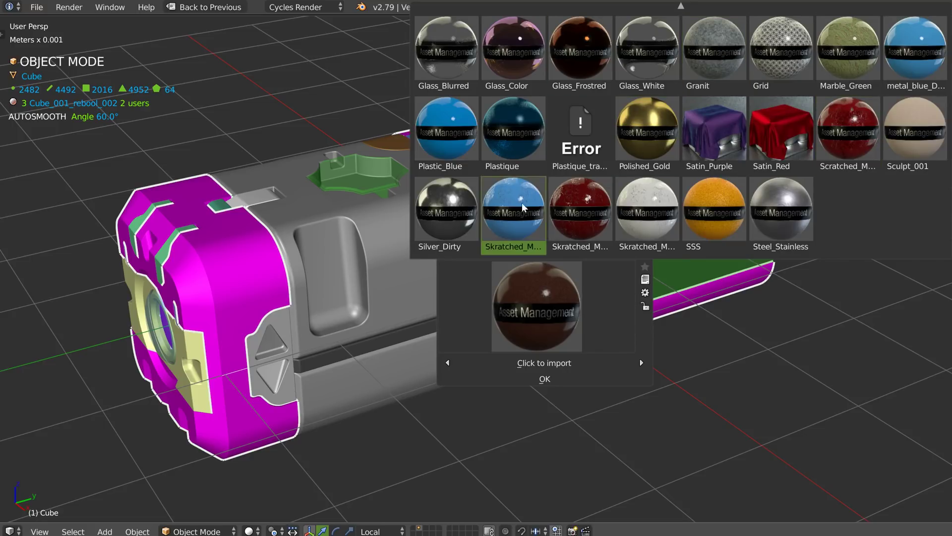
pyautogui.click(529, 211)
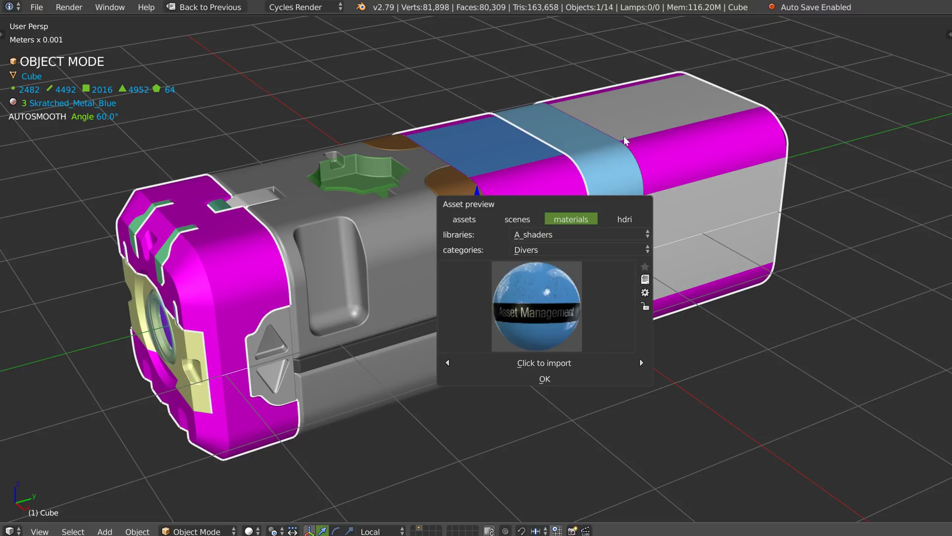
pyautogui.click(559, 129)
# Apply the white Skratched_Metal material from the asset library to the blue band.
pyautogui.rightClick(576, 141)
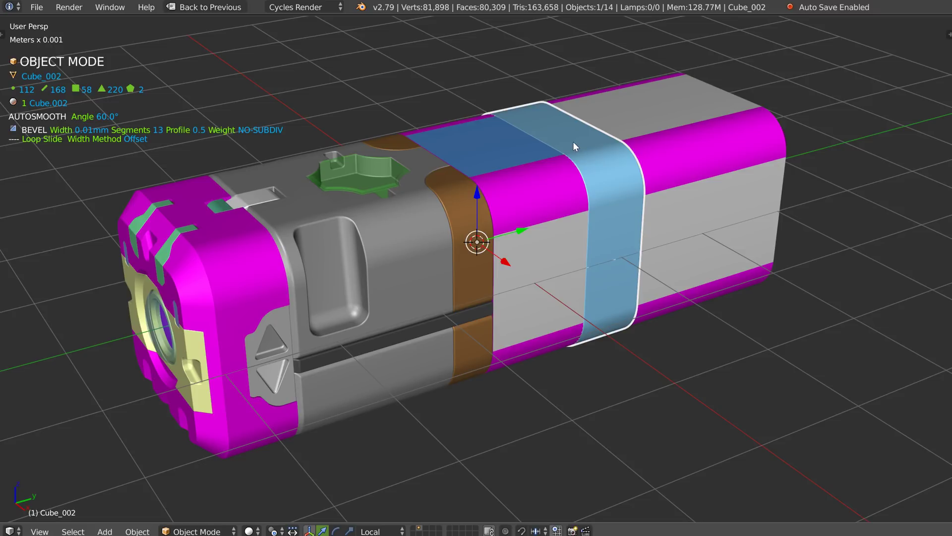
pyautogui.press('space')
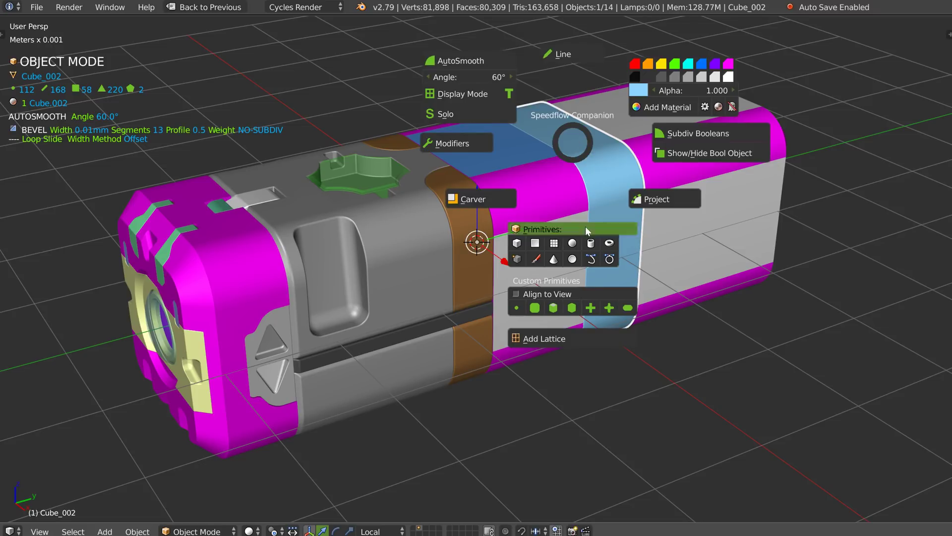
pyautogui.press('Escape')
pyautogui.hotkey('shift', 'q')
pyautogui.click(609, 268)
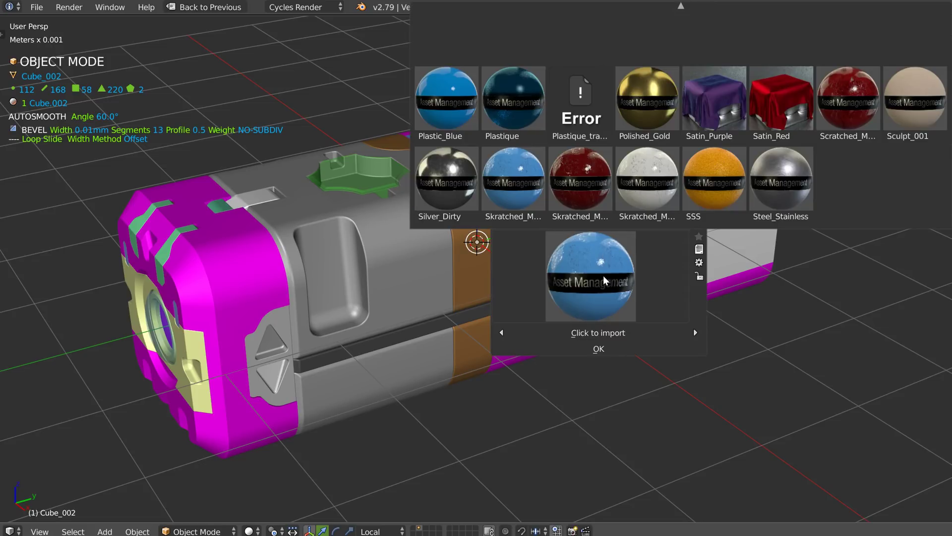
pyautogui.click(652, 187)
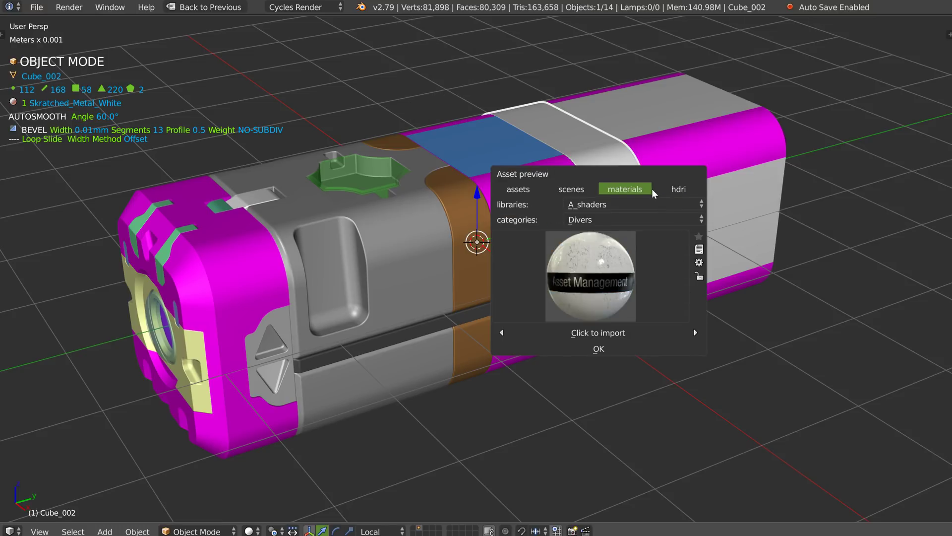
pyautogui.click(593, 348)
pyautogui.moveTo(610, 213); pyautogui.dragTo(578, 196, button='middle')
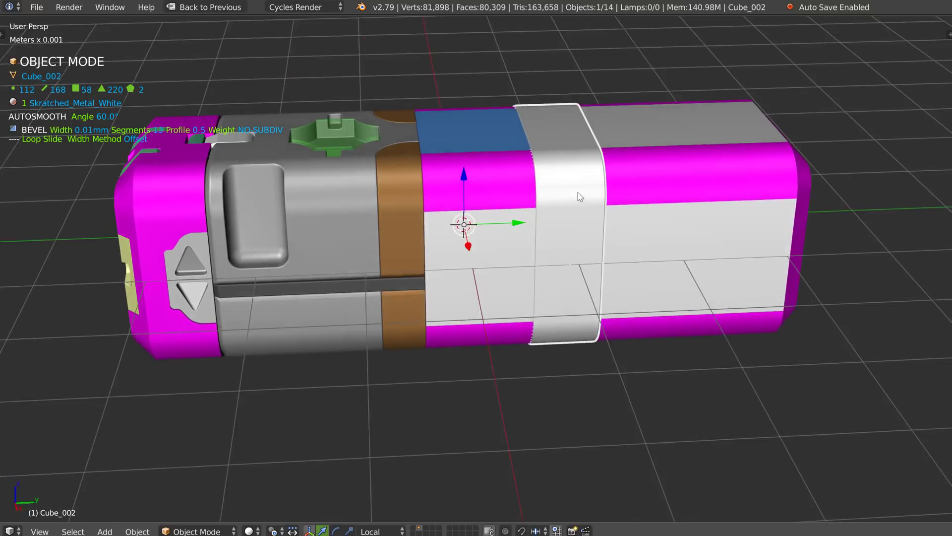
pyautogui.keyDown('shift'); pyautogui.moveTo(517, 191); pyautogui.dragTo(480, 202, button='middle'); pyautogui.keyUp('shift')
pyautogui.press('Tab')
pyautogui.rightClick(541, 254)
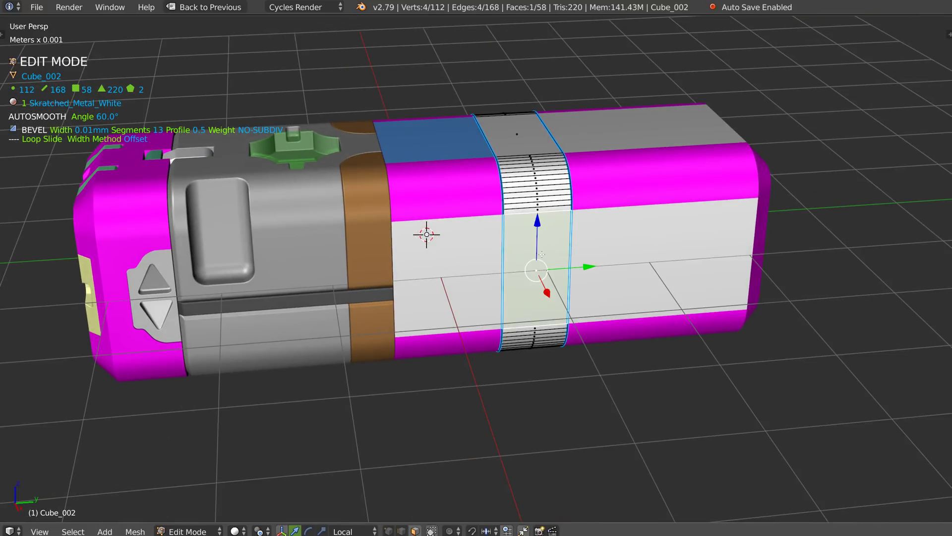
pyautogui.keyDown('shift'); pyautogui.rightClick(516, 132); pyautogui.keyUp('shift')
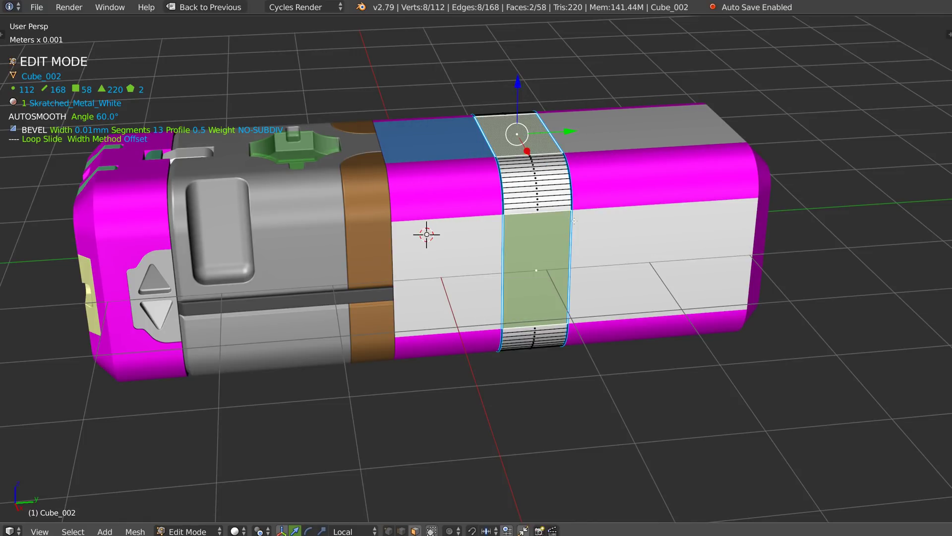
pyautogui.press('q')
pyautogui.press('Escape')
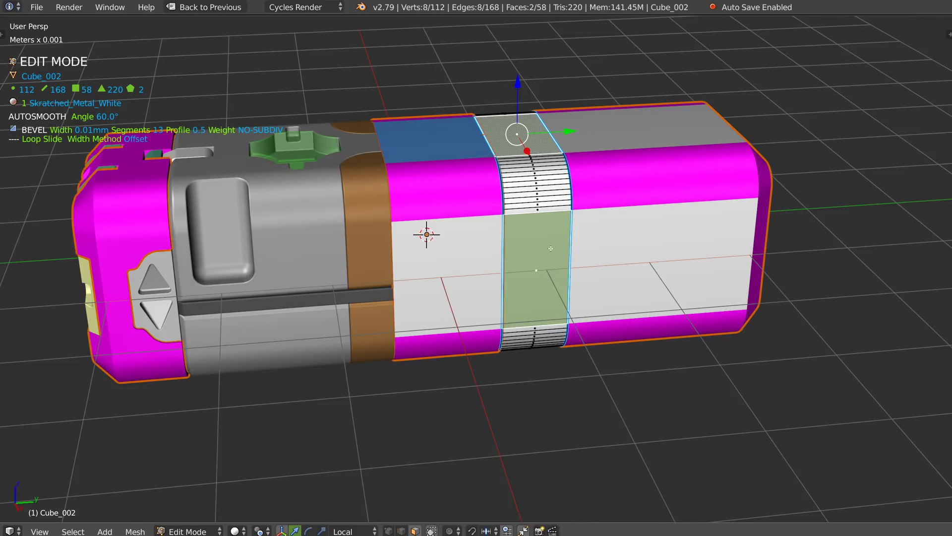
pyautogui.rightClick(542, 266)
pyautogui.keyDown('shift'); pyautogui.rightClick(523, 144); pyautogui.keyUp('shift')
pyautogui.press('a')
pyautogui.press('Tab')
pyautogui.click(524, 142)
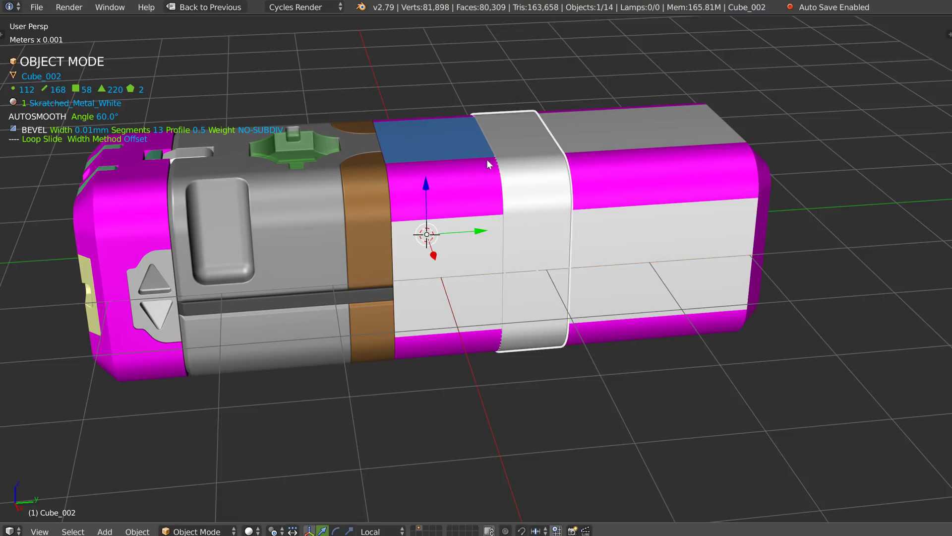
# Select the band's top face and front side face in Edit Mode and import the Polished_Gold material from the asset library onto them.
pyautogui.press('Tab')
pyautogui.rightClick(516, 135)
pyautogui.keyDown('shift'); pyautogui.rightClick(587, 281); pyautogui.keyUp('shift')
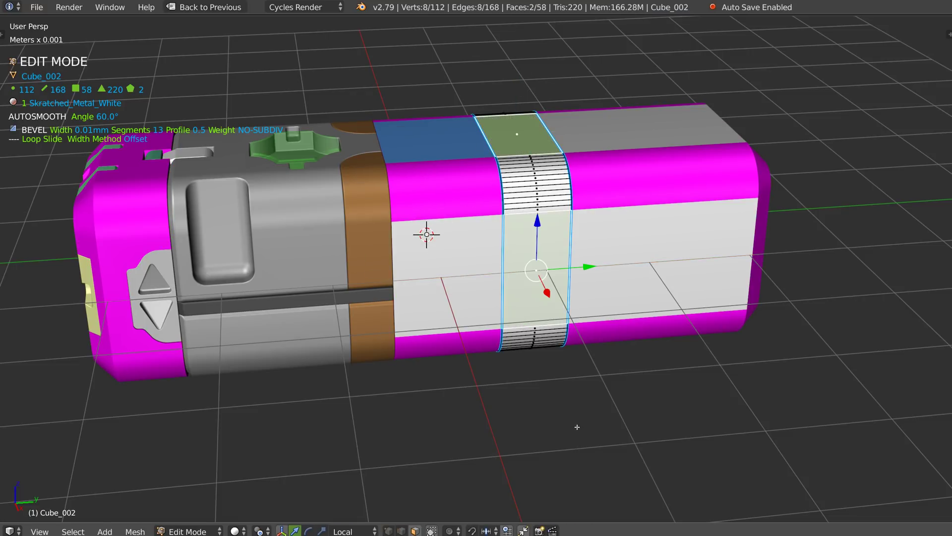
pyautogui.hotkey('shift', 'a')
pyautogui.click(571, 458)
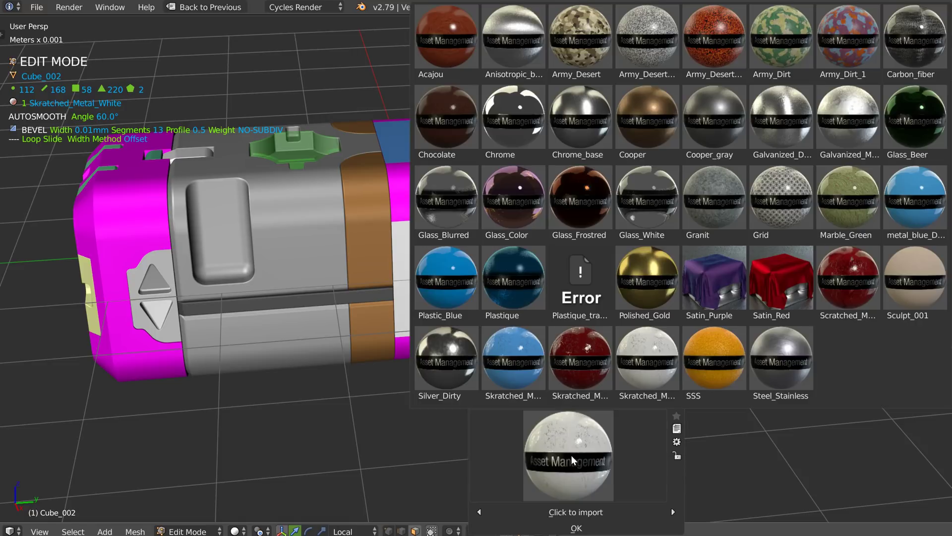
pyautogui.click(657, 281)
pyautogui.click(568, 512)
pyautogui.click(570, 527)
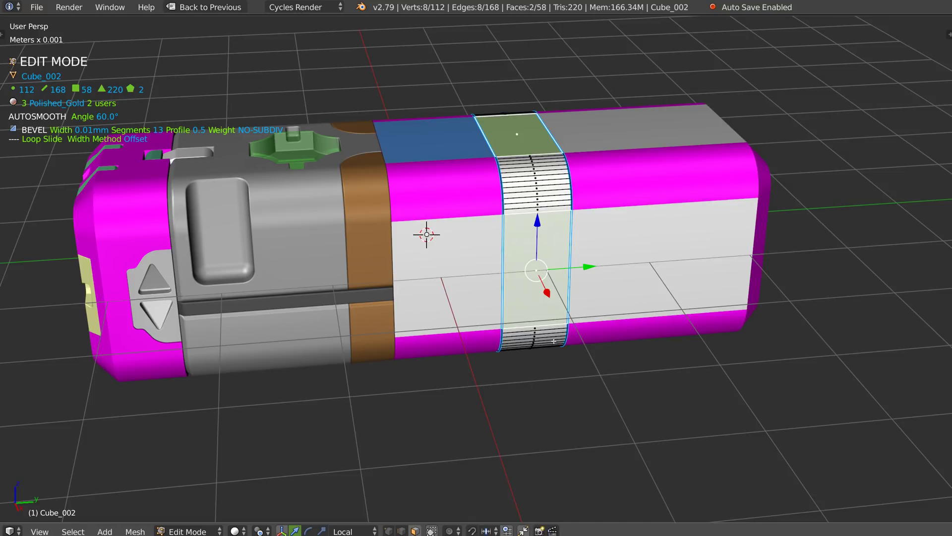
# Return to Object Mode and inspect the imported materials in Render shading before going back to solid shading.
pyautogui.press('Tab')
pyautogui.press('z')
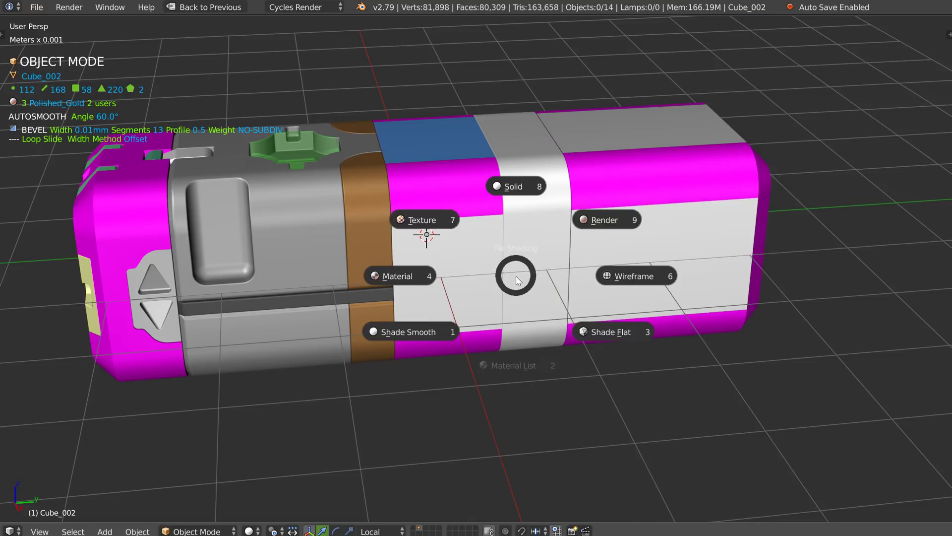
pyautogui.click(592, 219)
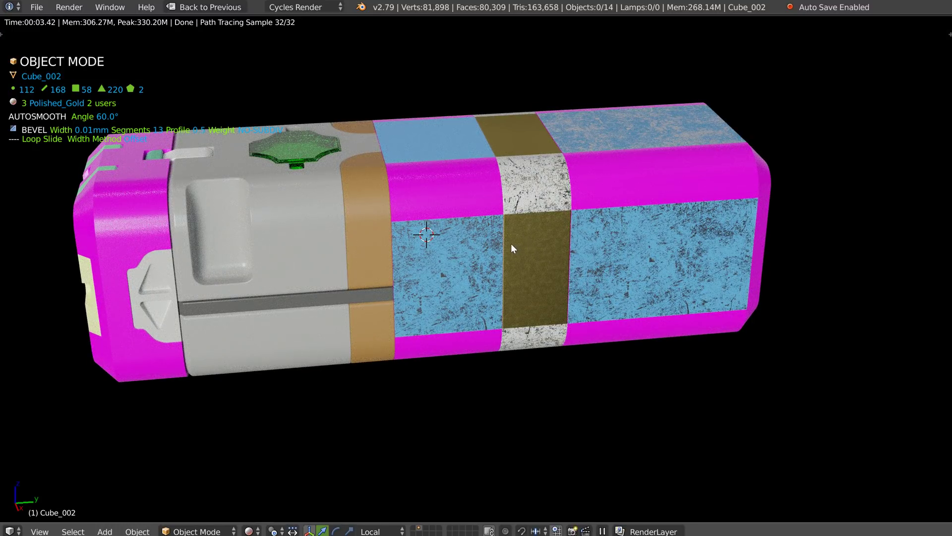
pyautogui.scroll(3, 538, 242)
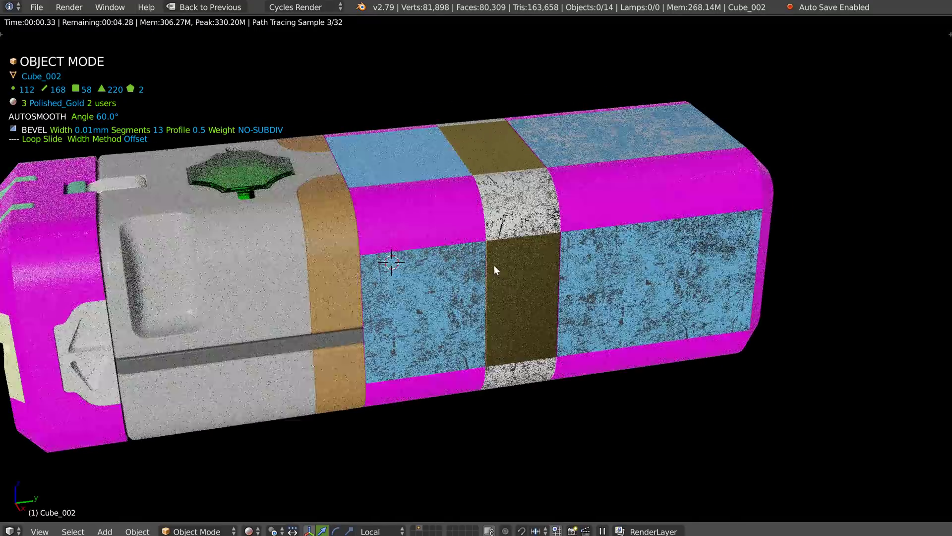
pyautogui.hotkey('shift', 'z')
pyautogui.scroll(-4, 483, 259)
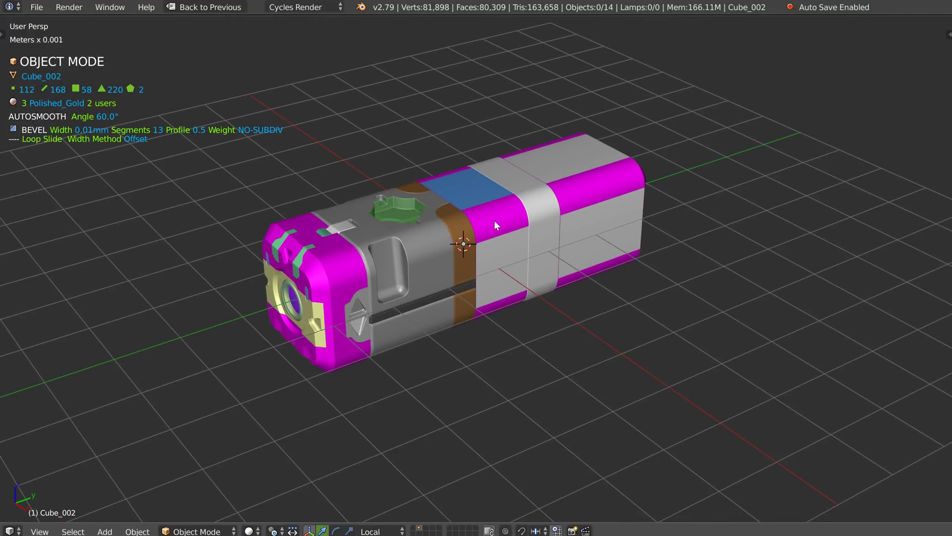
# Look at the asset library's material preview, and open and dismiss the scene's material list with the main body selected.
pyautogui.hotkey('shift', 'q')
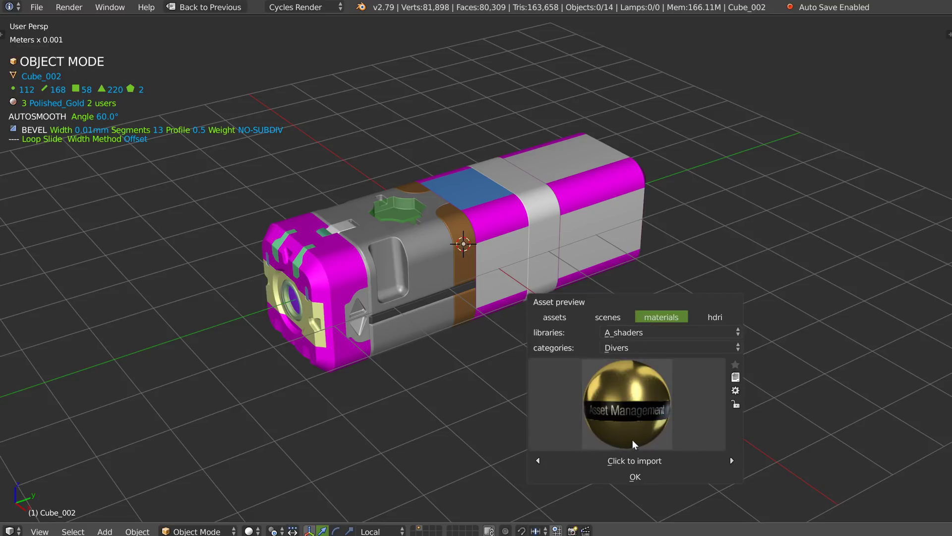
pyautogui.press('Escape')
pyautogui.press('q')
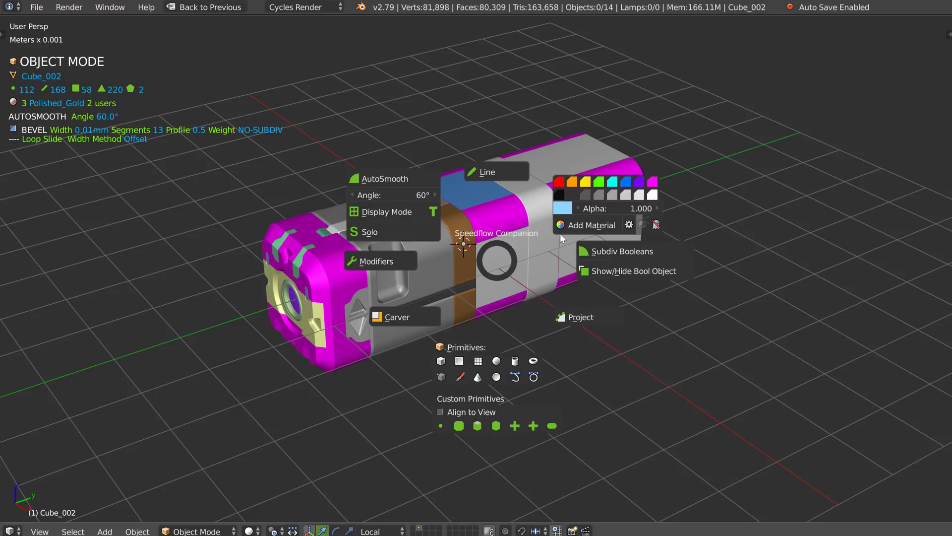
pyautogui.click(642, 224)
pyautogui.rightClick(517, 245)
pyautogui.press('q')
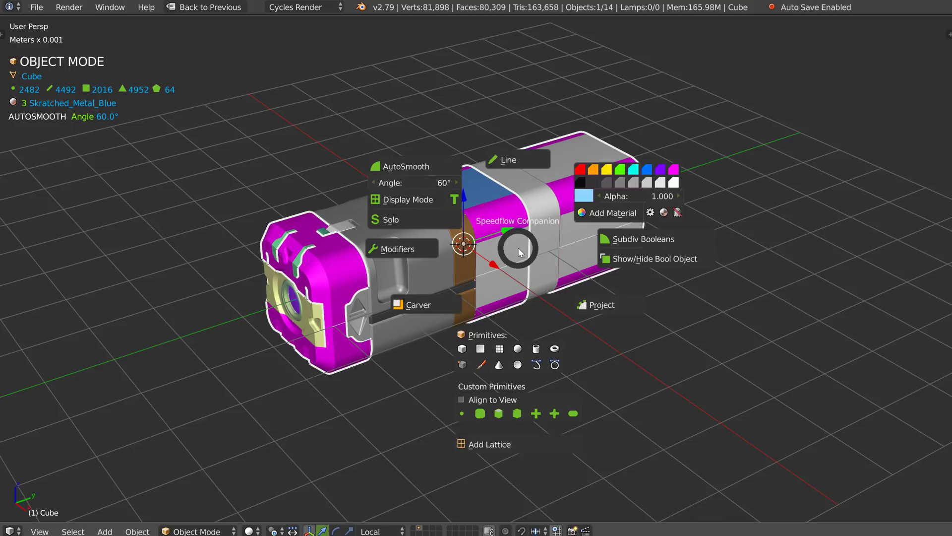
pyautogui.click(650, 214)
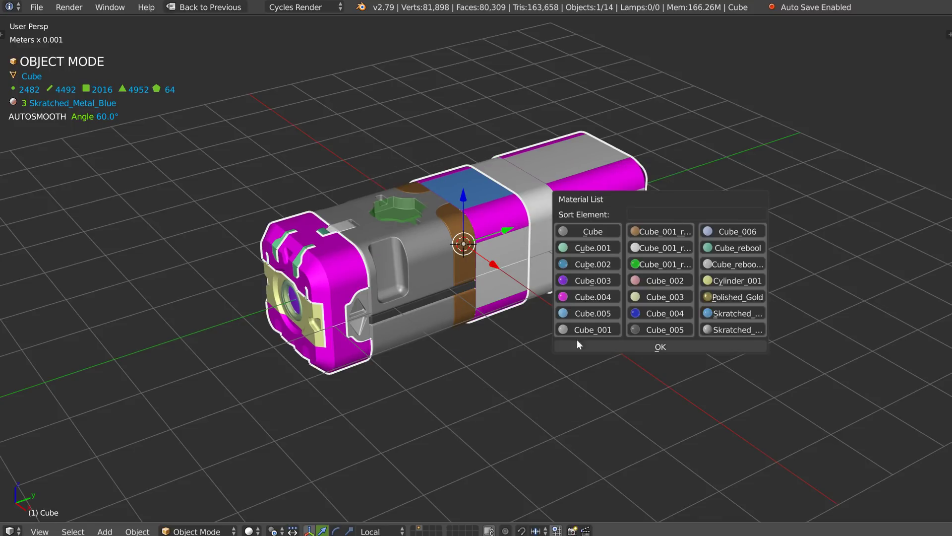
pyautogui.click(364, 272)
# Compare the main body's material slots in the properties editor with the scene's material list, and return to the maximized viewport.
pyautogui.hotkey('ctrl', 'Up')
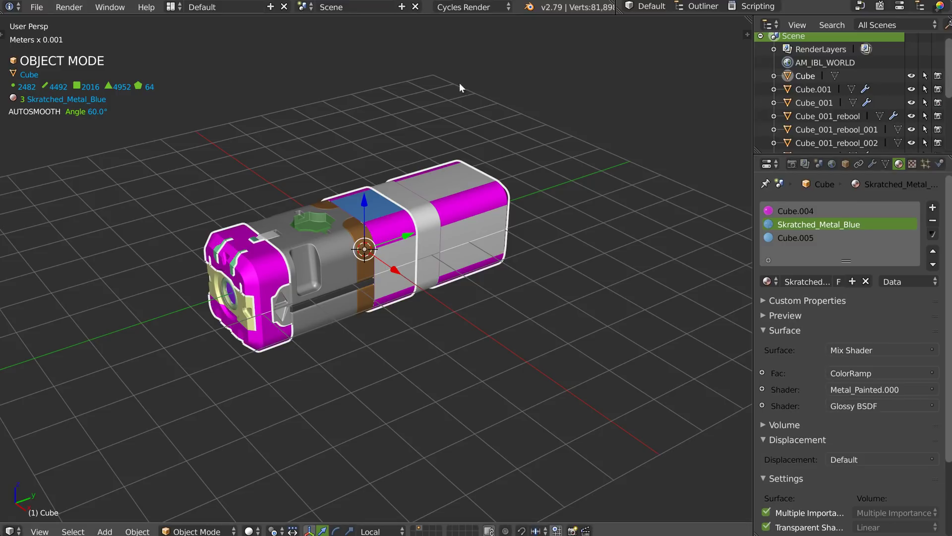
pyautogui.scroll(2, 409, 236)
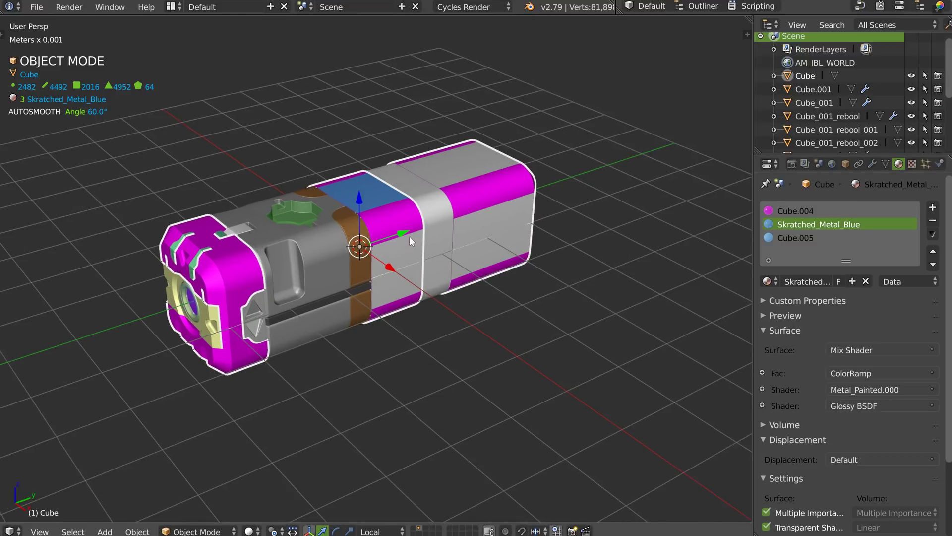
pyautogui.scroll(1, 451, 233)
pyautogui.press('space')
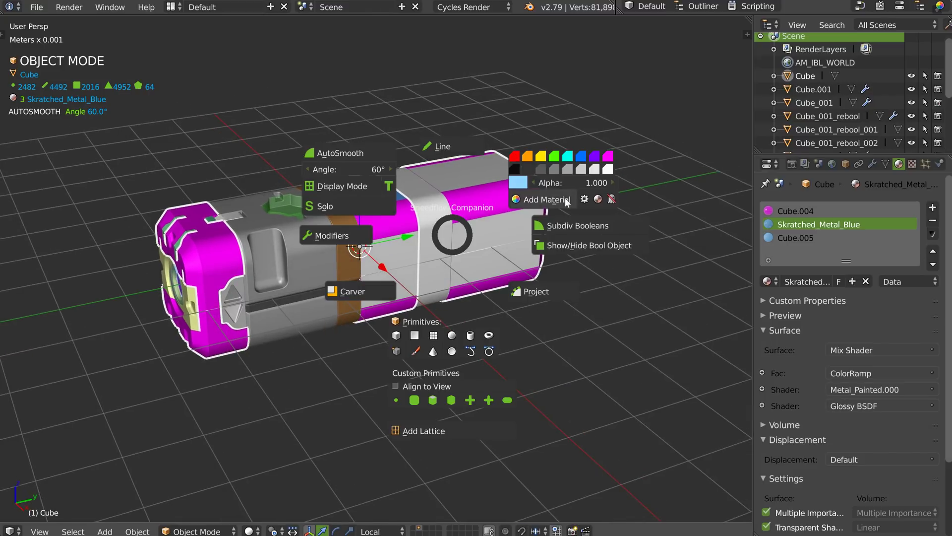
pyautogui.click(597, 199)
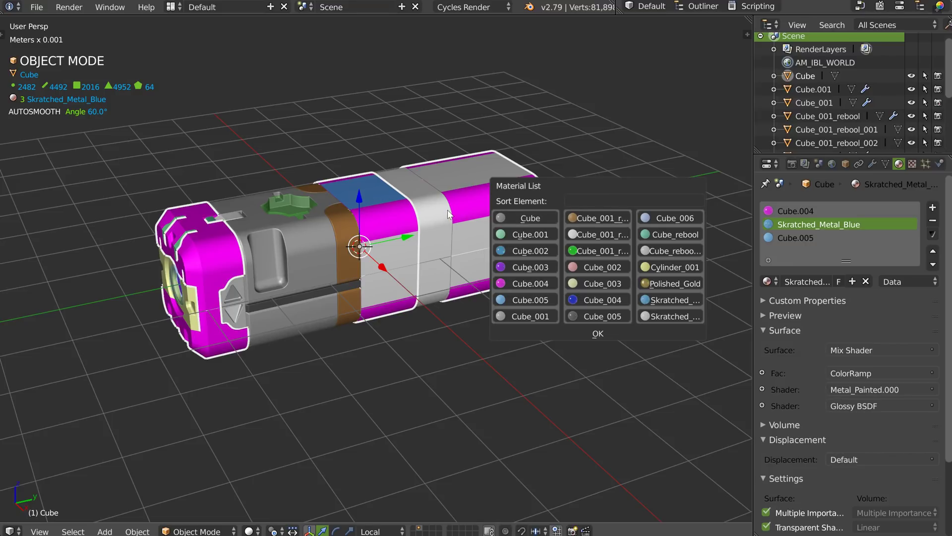
pyautogui.click(430, 233)
pyautogui.moveTo(430, 233); pyautogui.dragTo(436, 226, button='middle')
pyautogui.hotkey('shift', 'space')
# Select all objects and try to add new random-colour materials to all of them at once.
pyautogui.press('a')
pyautogui.press('a')
pyautogui.hotkey('shift', 'q')
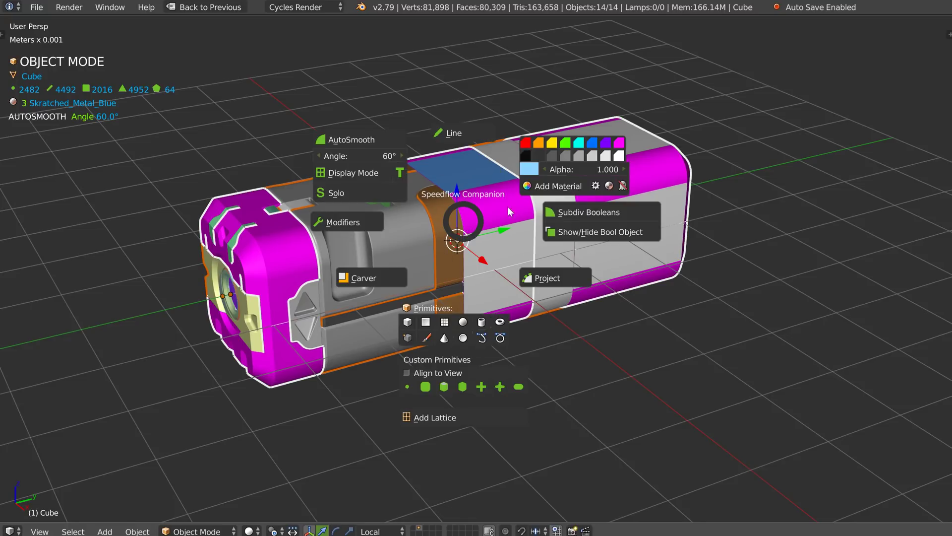
pyautogui.click(558, 183)
pyautogui.hotkey('shift', 'q')
pyautogui.click(577, 181)
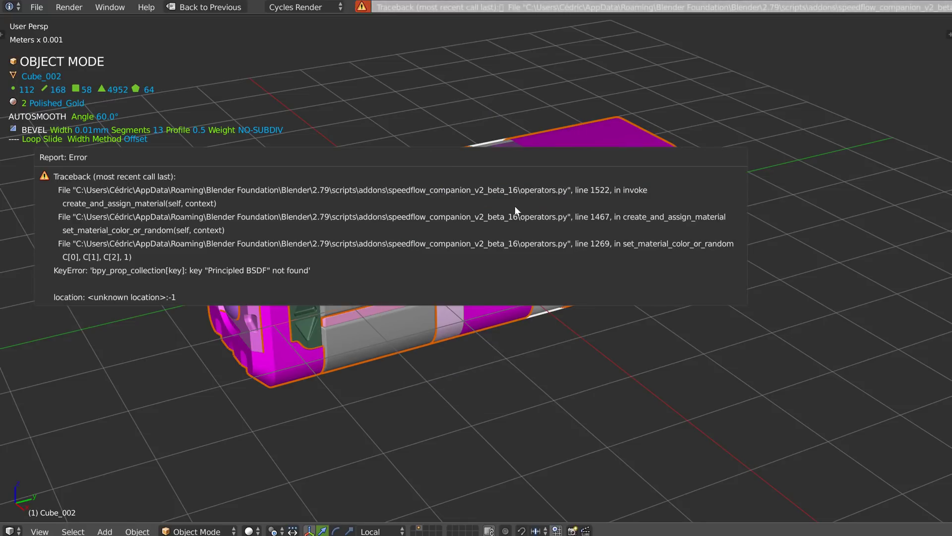
pyautogui.press('space')
pyautogui.press('Escape')
# Select the Cube_002 band and remove its remaining materials one after the other.
pyautogui.moveTo(515, 252); pyautogui.dragTo(488, 223, button='middle')
pyautogui.scroll(1, 475, 231)
pyautogui.rightClick(520, 281)
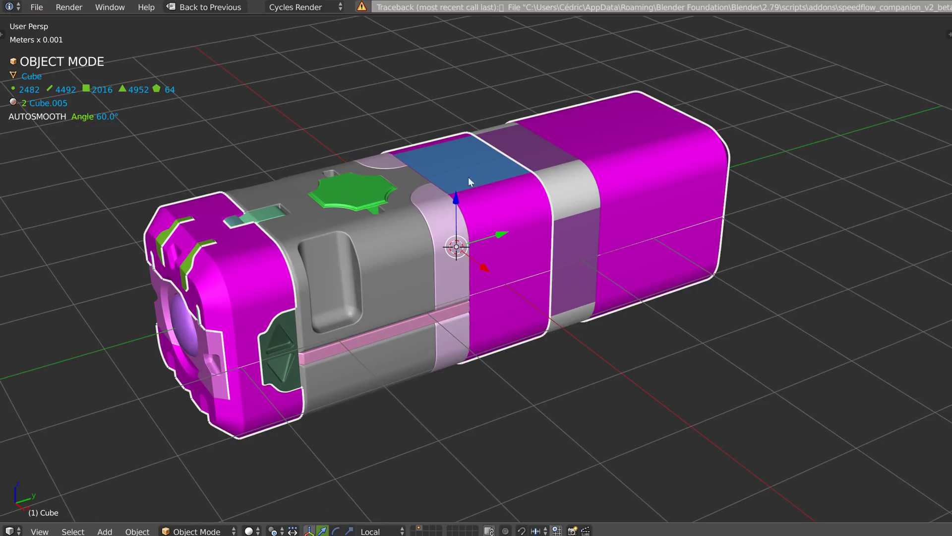
pyautogui.rightClick(558, 236)
pyautogui.press('space')
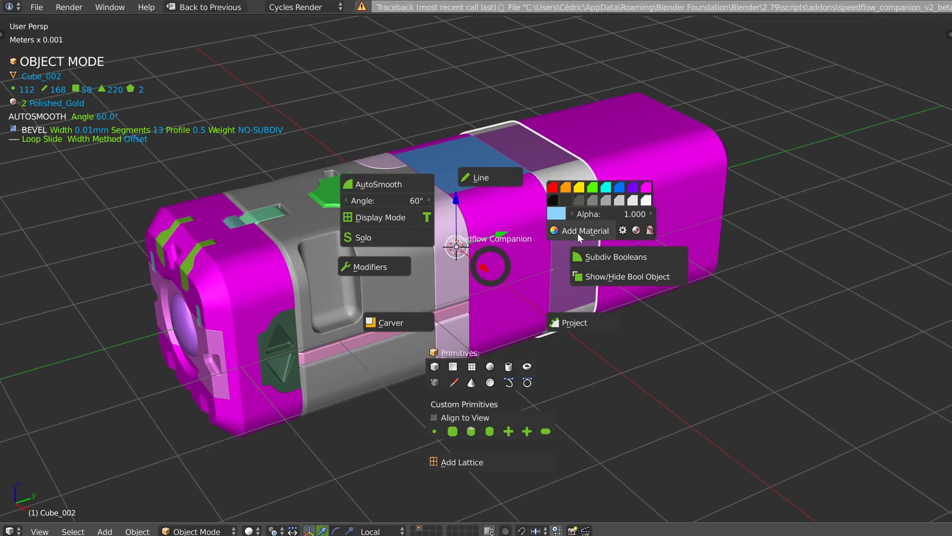
pyautogui.click(577, 233)
pyautogui.press('space')
pyautogui.click(586, 250)
# Select the main body and remove its remaining materials one after the other.
pyautogui.rightClick(514, 263)
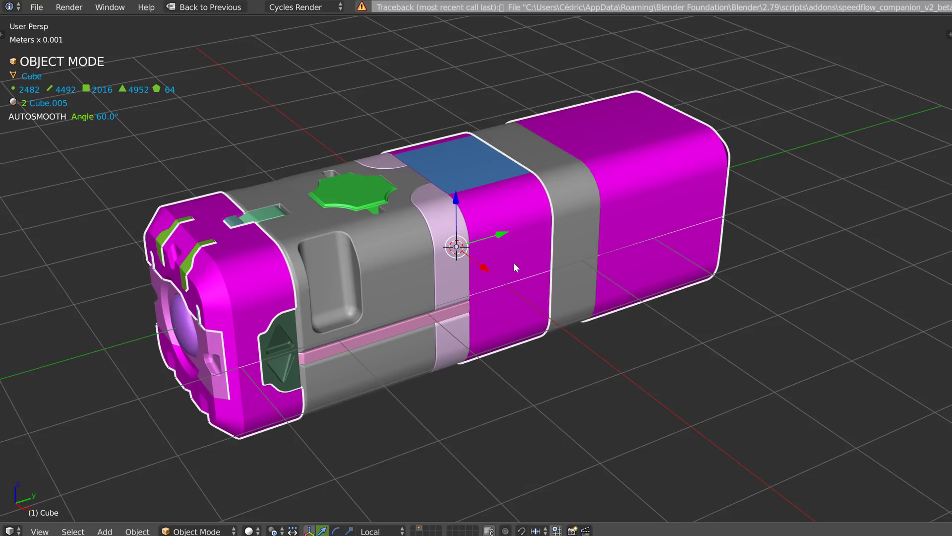
pyautogui.press('space')
pyautogui.click(599, 227)
pyautogui.press('space')
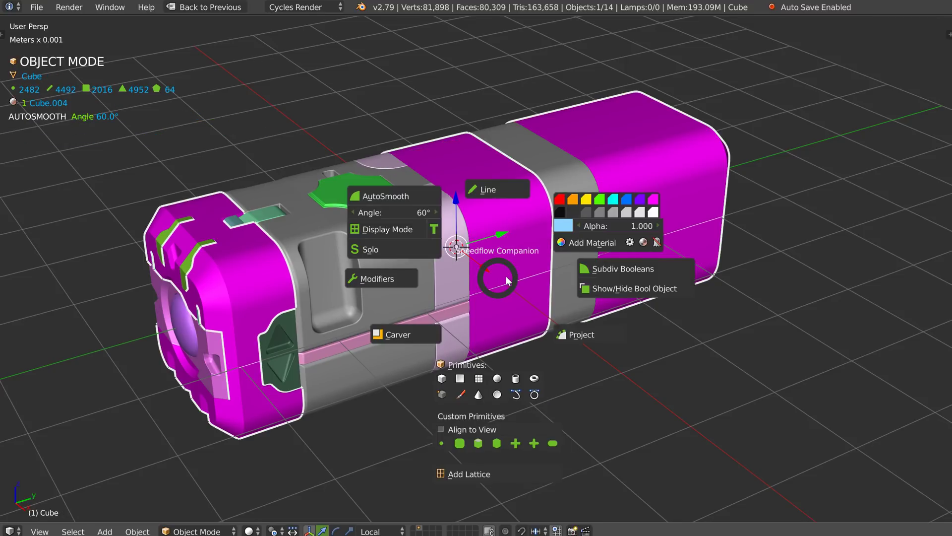
pyautogui.keyDown('ctrl'); pyautogui.click(576, 244); pyautogui.keyUp('ctrl')
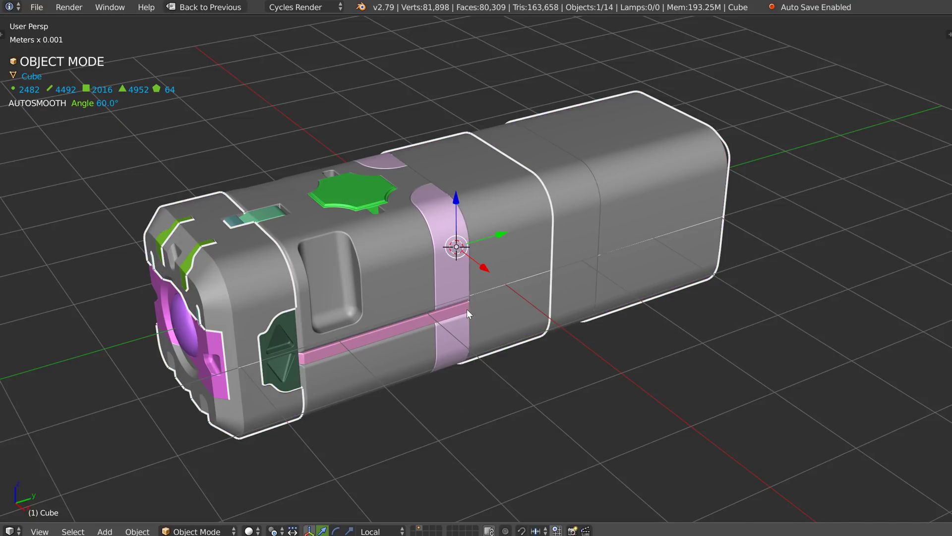
# Remove the materials from all objects and purge the unused materials from the scene.
pyautogui.press('a')
pyautogui.hotkey('shift', 'space')
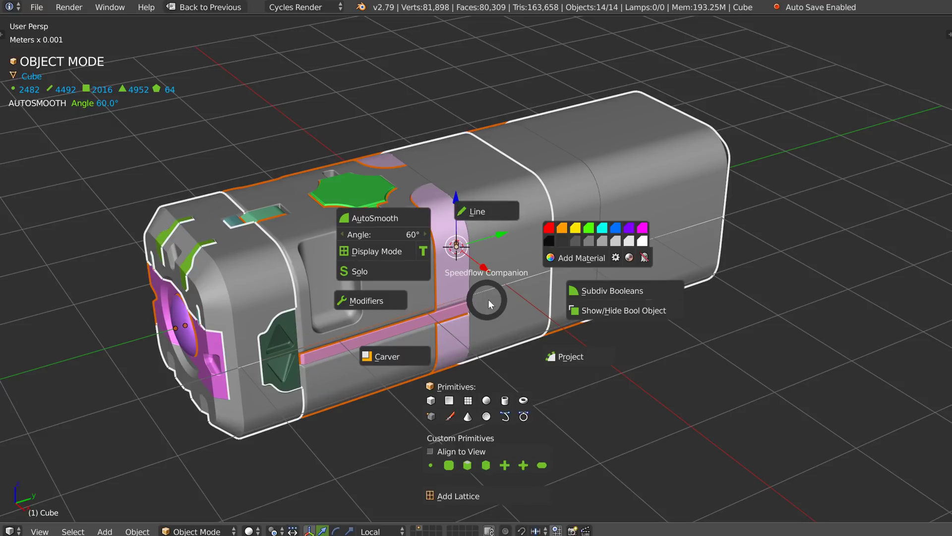
pyautogui.keyDown('ctrl'); pyautogui.click(577, 256); pyautogui.keyUp('ctrl')
pyautogui.hotkey('shift', 'space')
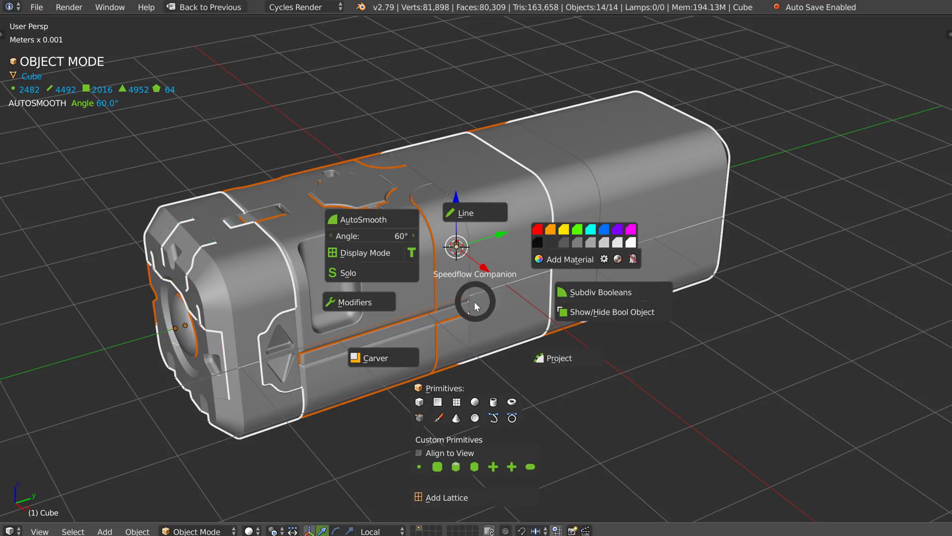
pyautogui.click(633, 259)
# Check the material options and the main body's material slots in the properties editor, and return to the maximized viewport.
pyautogui.hotkey('shift', 'space')
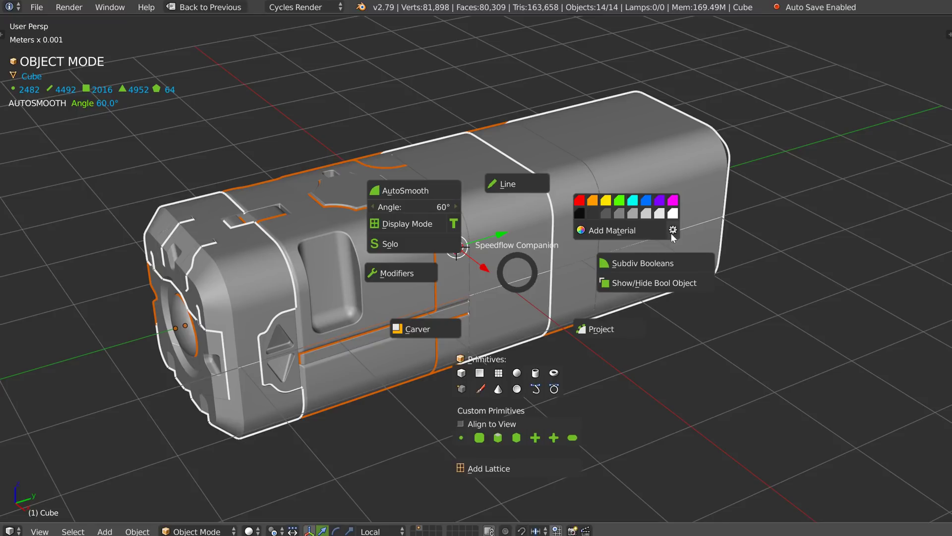
pyautogui.click(635, 233)
pyautogui.hotkey('ctrl', 'Up')
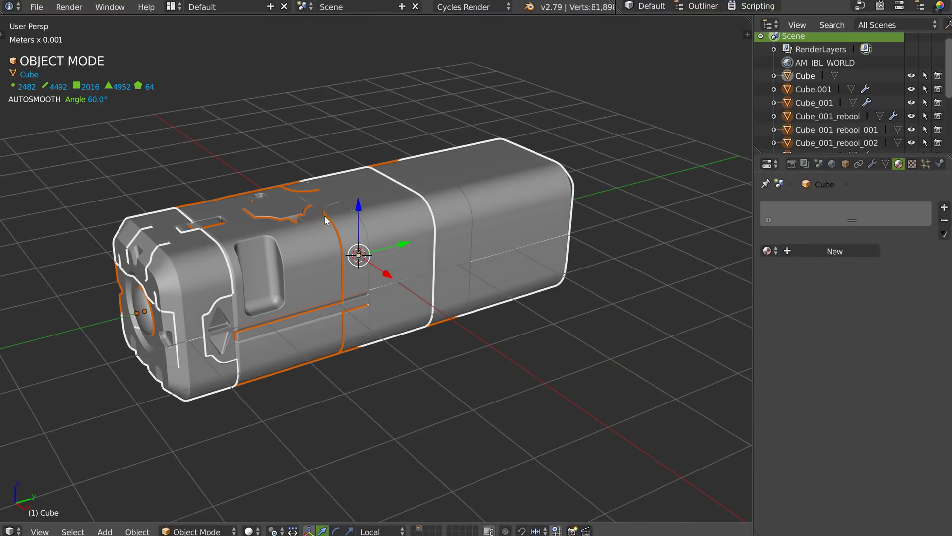
pyautogui.hotkey('ctrl', 'Up')
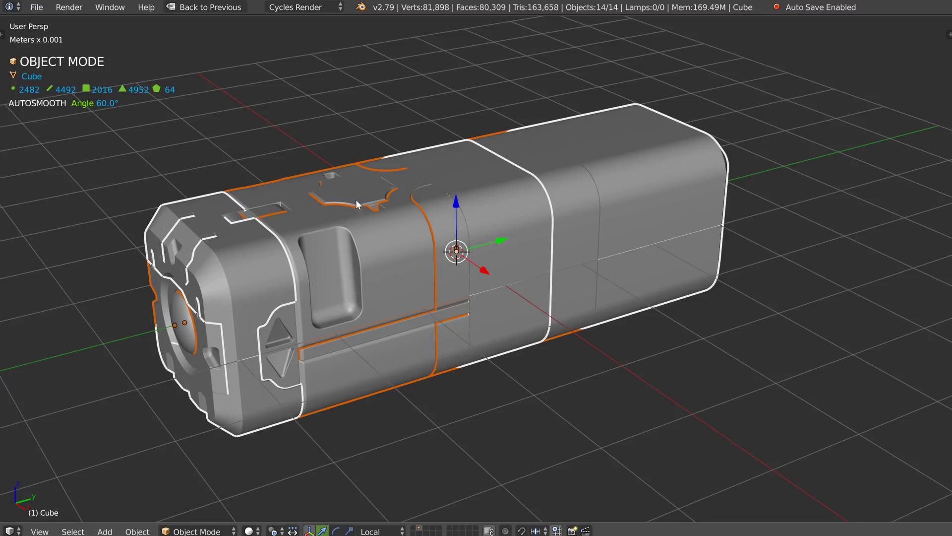
# Add a new random-colour material to every selected object and recolour all of them red.
pyautogui.moveTo(419, 196); pyautogui.dragTo(404, 237, button='middle')
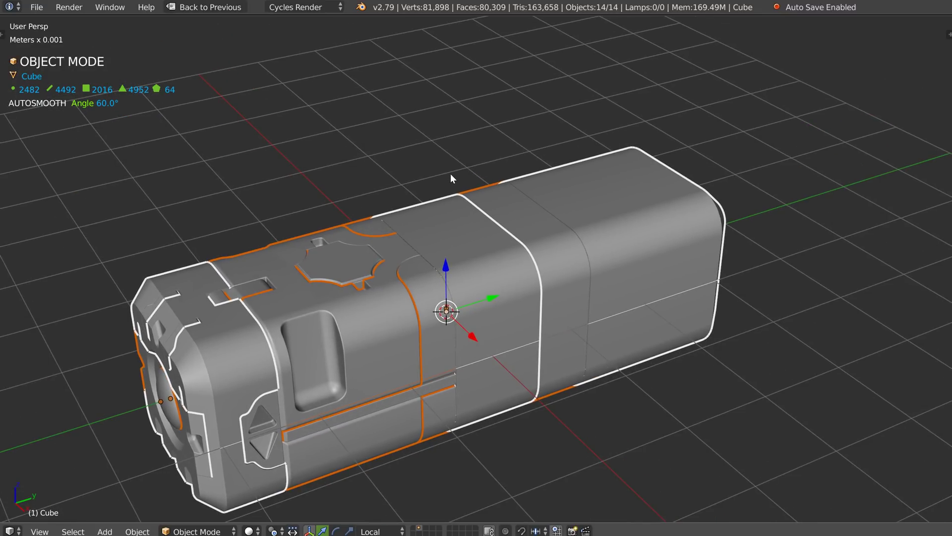
pyautogui.hotkey('shift', 'q')
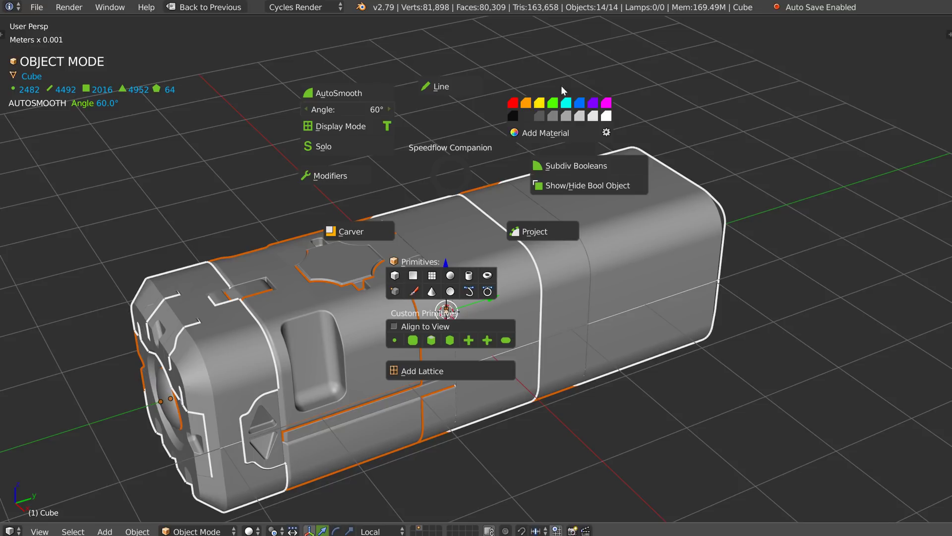
pyautogui.click(546, 132)
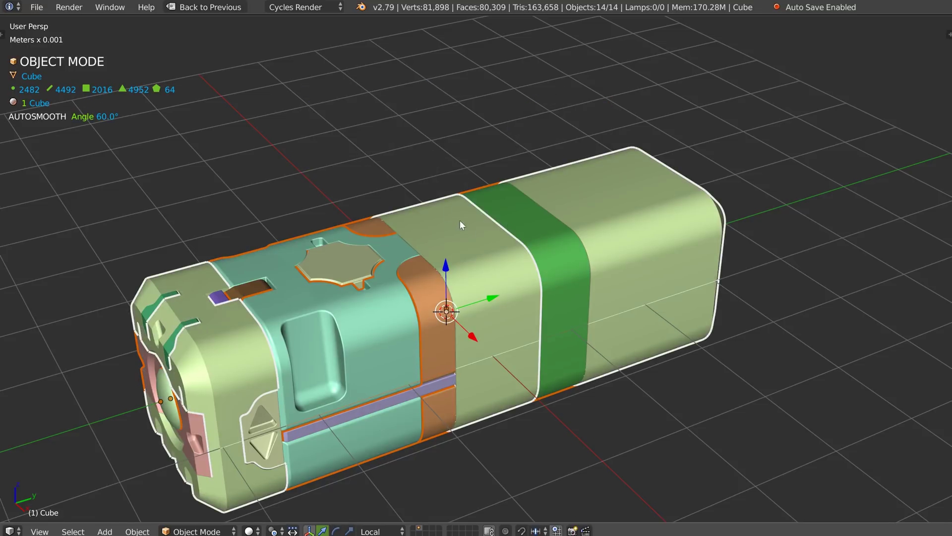
pyautogui.press('space')
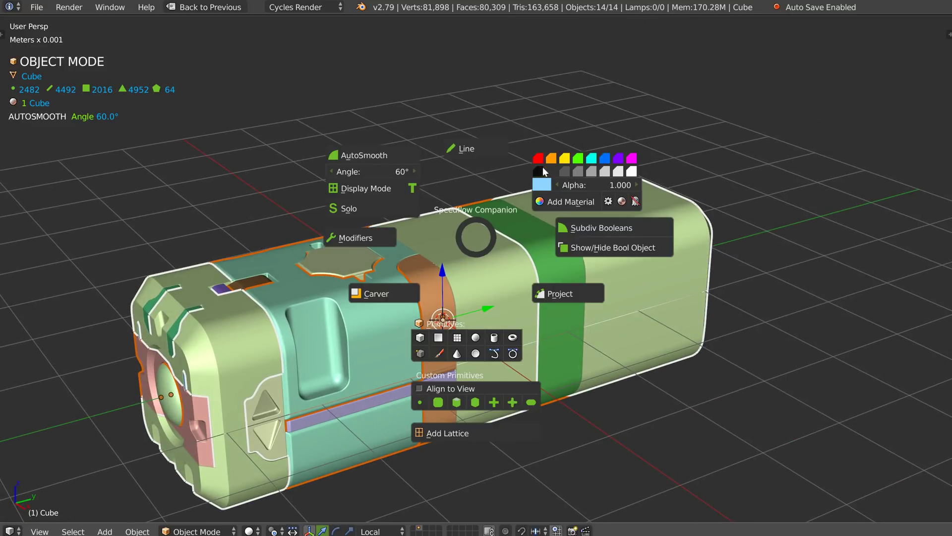
pyautogui.click(539, 159)
# Select the Cube_002 band and change its material colour to turquoise.
pyautogui.rightClick(490, 269)
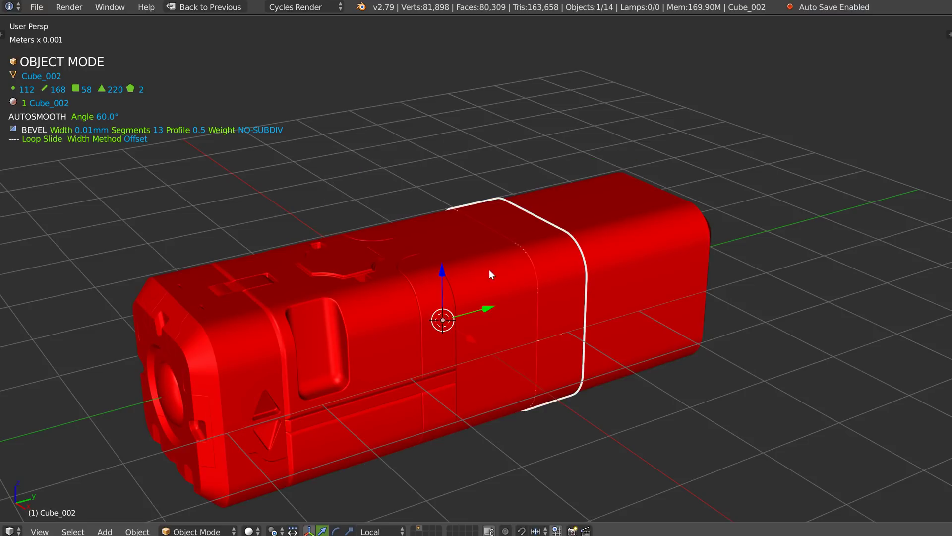
pyautogui.press('space')
pyautogui.click(556, 220)
pyautogui.moveTo(597, 90); pyautogui.dragTo(599, 64)
# Select the Cube_001 shell around the handle recess and change its material colour to pink.
pyautogui.rightClick(387, 312)
pyautogui.press('space')
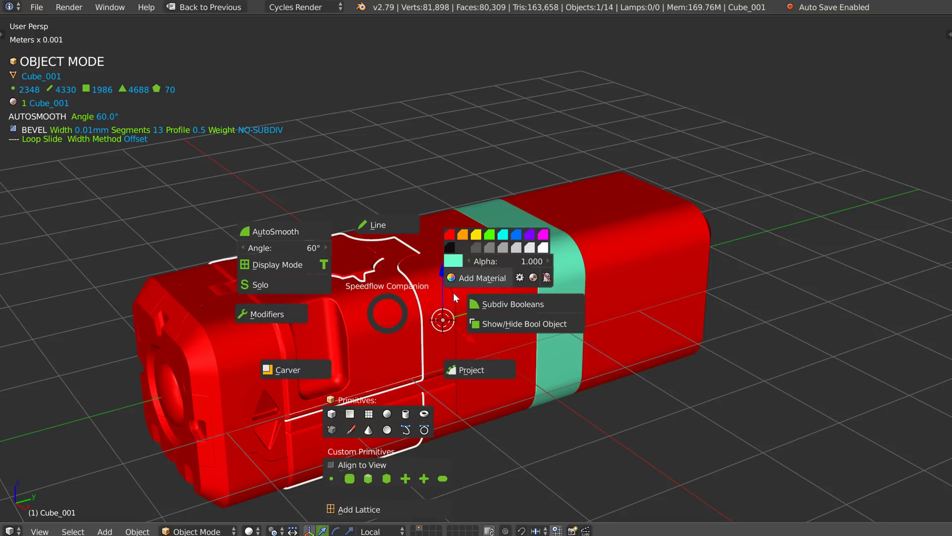
pyautogui.click(453, 261)
pyautogui.moveTo(537, 158); pyautogui.dragTo(555, 116)
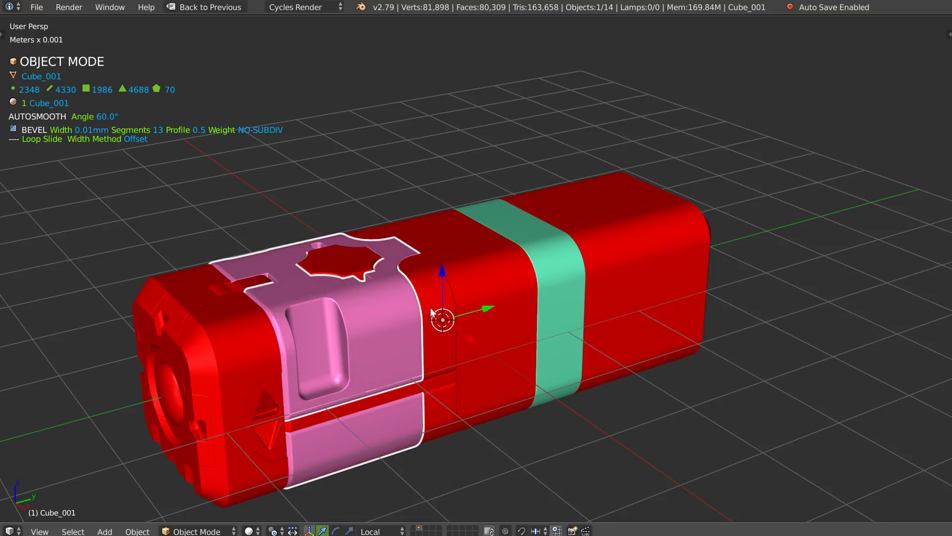
# Select the Cube_001_rebool piece beside the pink shell and make its material orange with an alpha of 0.300.
pyautogui.rightClick(428, 274)
pyautogui.press('space')
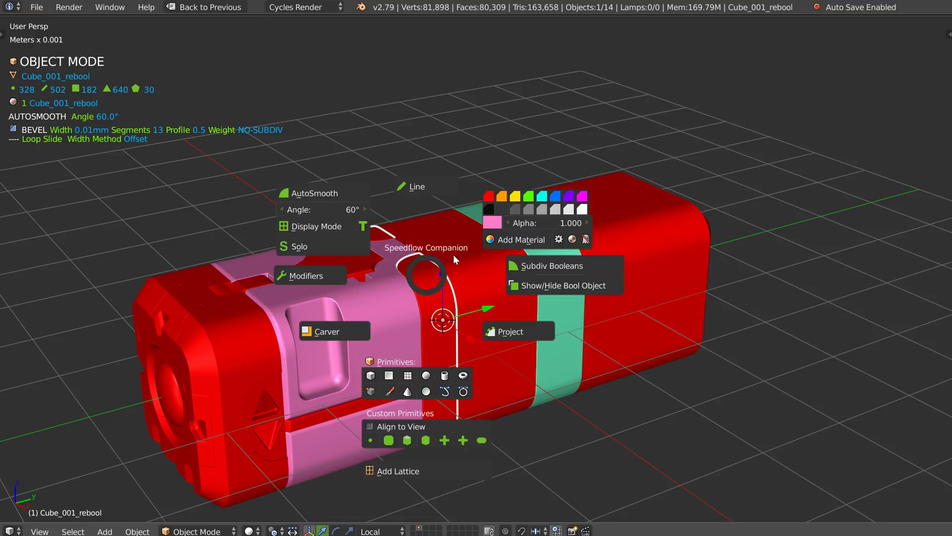
pyautogui.click(503, 199)
pyautogui.moveTo(459, 263); pyautogui.dragTo(415, 236, button='middle')
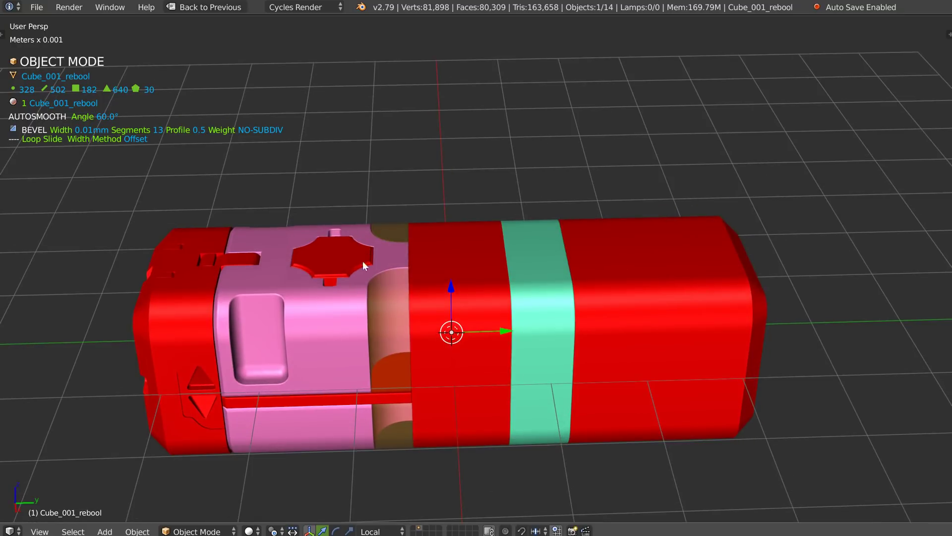
# Select the Cube_001 shell around the handle recess and change its material colour to semi-transparent orange.
pyautogui.moveTo(362, 261); pyautogui.dragTo(361, 319, button='middle')
pyautogui.rightClick(364, 322)
pyautogui.press('space')
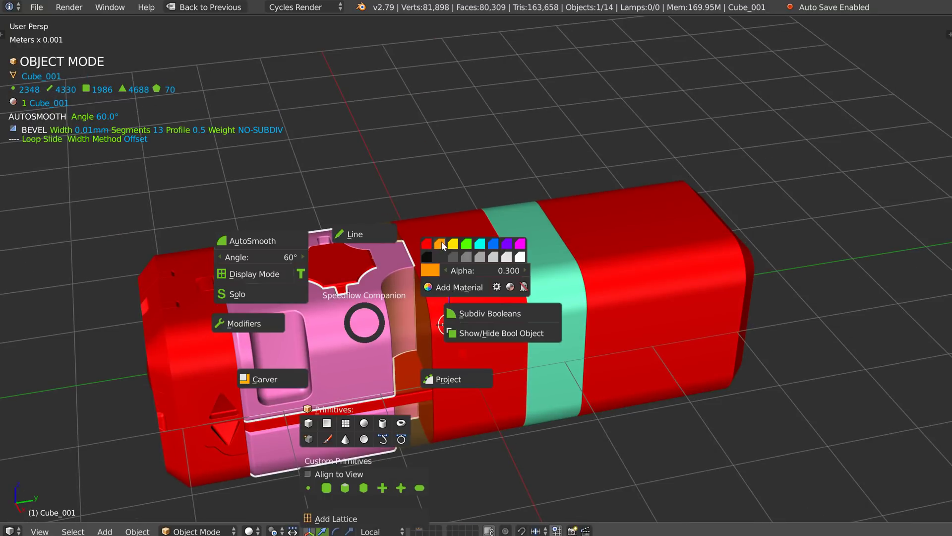
pyautogui.click(441, 244)
pyautogui.moveTo(346, 305); pyautogui.dragTo(371, 302, button='middle')
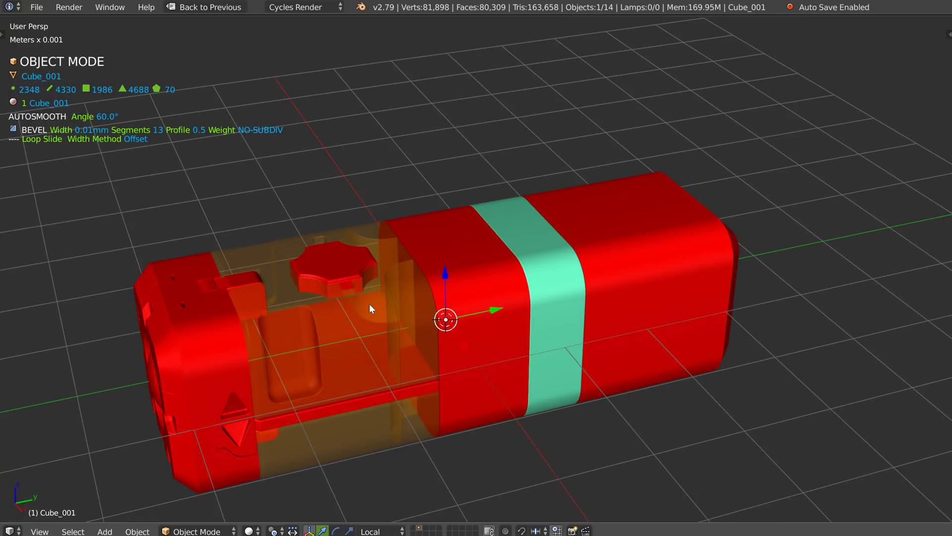
# Set the alpha of the Cube_001 shell's orange material to 1.000.
pyautogui.press('space')
pyautogui.moveTo(483, 252); pyautogui.dragTo(515, 252)
pyautogui.click(608, 249)
pyautogui.moveTo(357, 275); pyautogui.dragTo(385, 247, button='middle')
pyautogui.scroll(1, 363, 281)
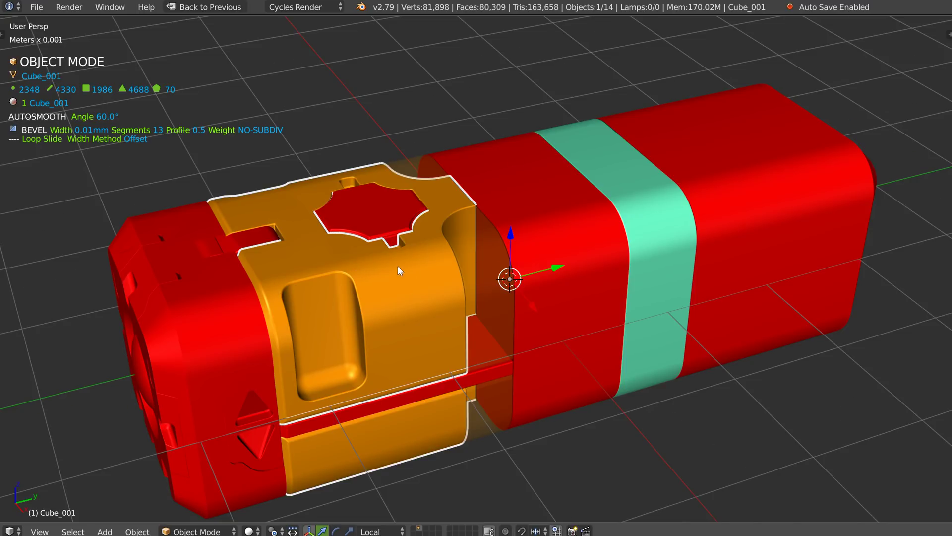
pyautogui.moveTo(398, 267); pyautogui.dragTo(449, 258, button='middle')
pyautogui.press('space')
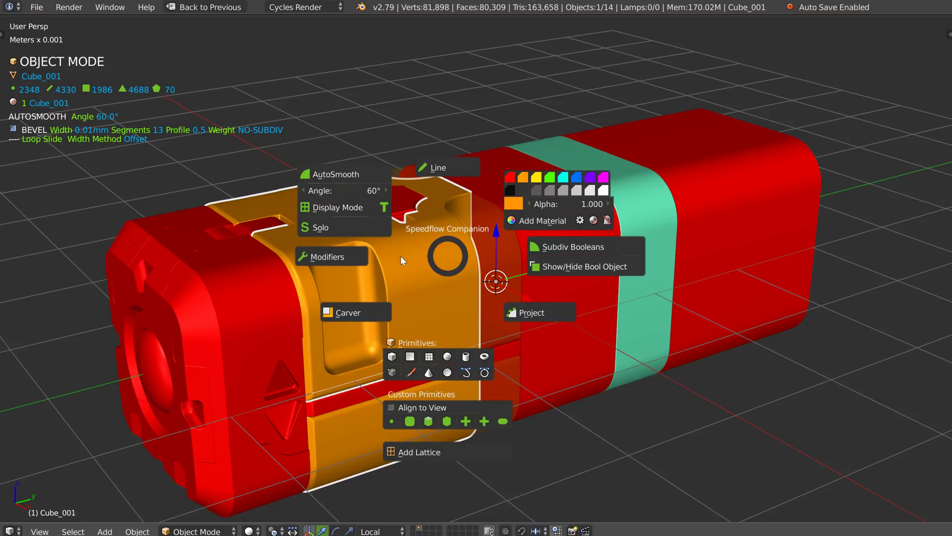
pyautogui.press('Escape')
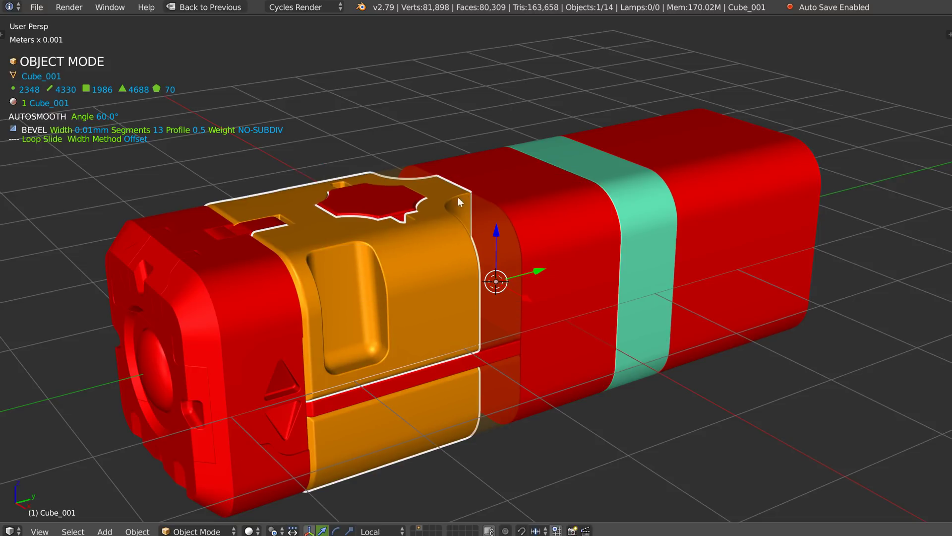